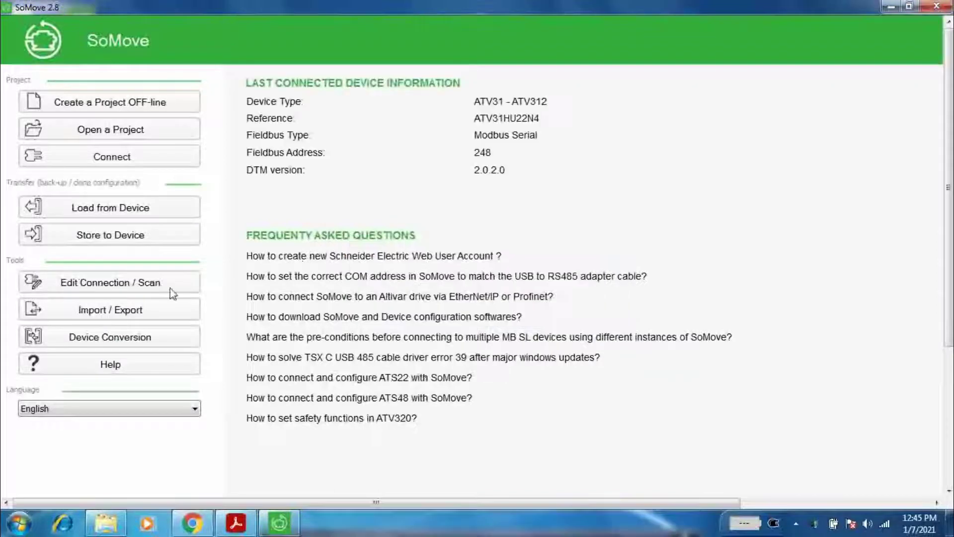
# Apply the scanned ATV31 - ATV312 Modbus Serial device, connect to it and accept the safety instructions
pyautogui.click(142, 291)
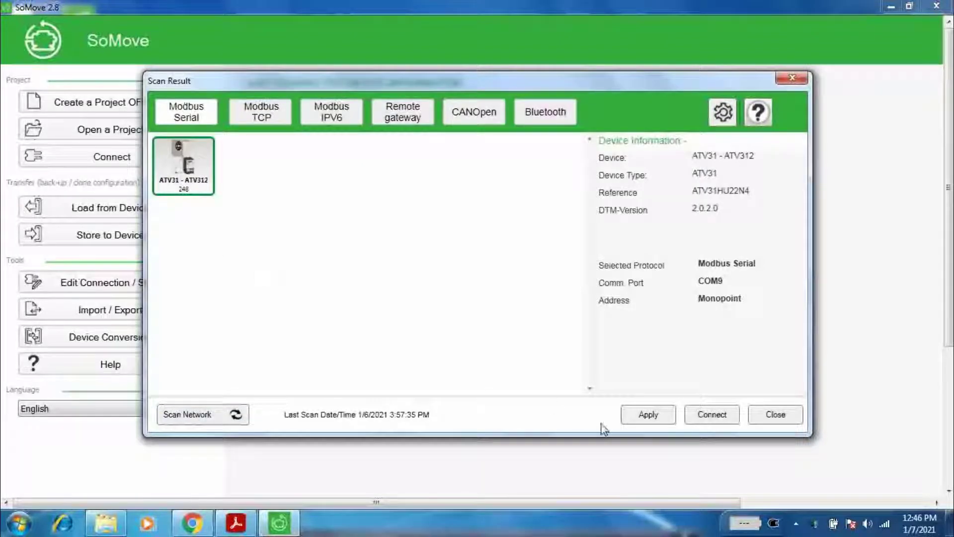
pyautogui.click(647, 418)
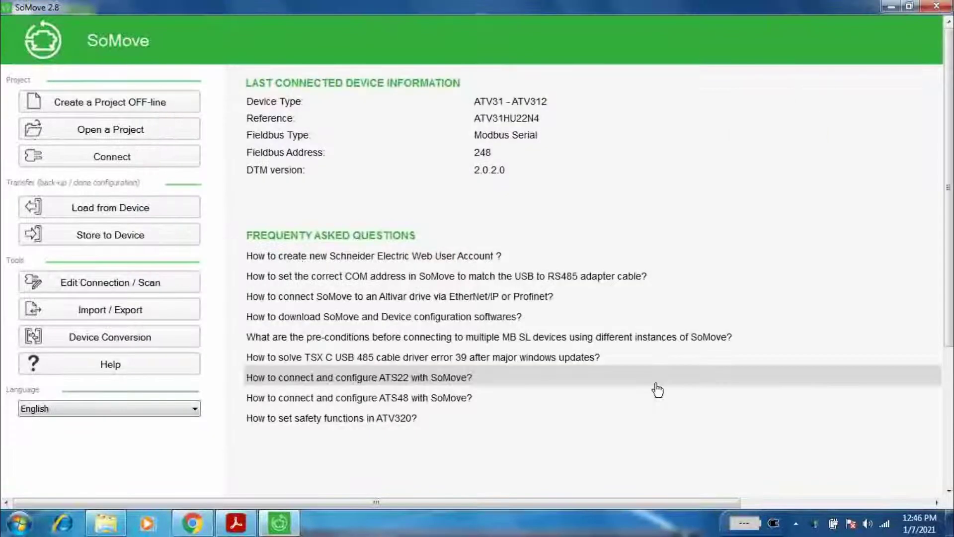
pyautogui.click(149, 165)
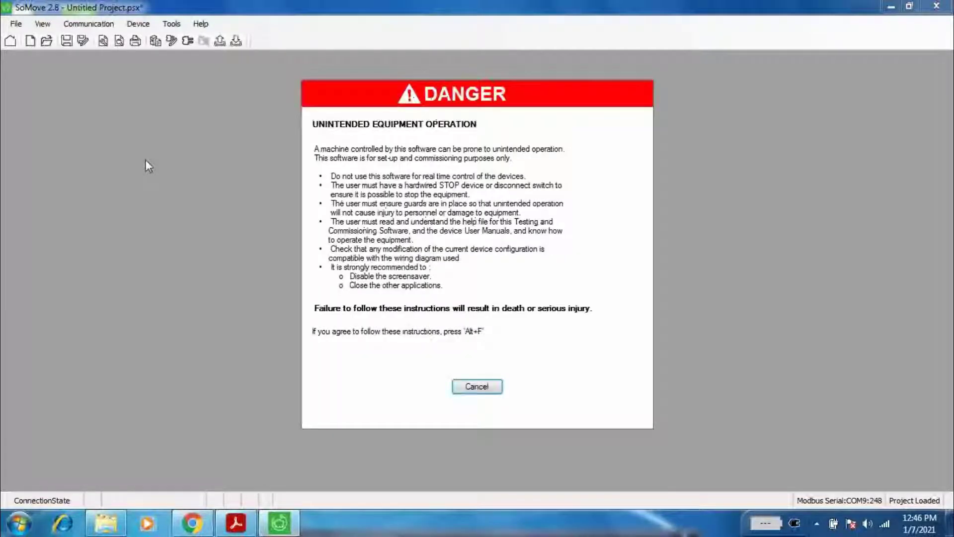
pyautogui.hotkey('alt', 'f')
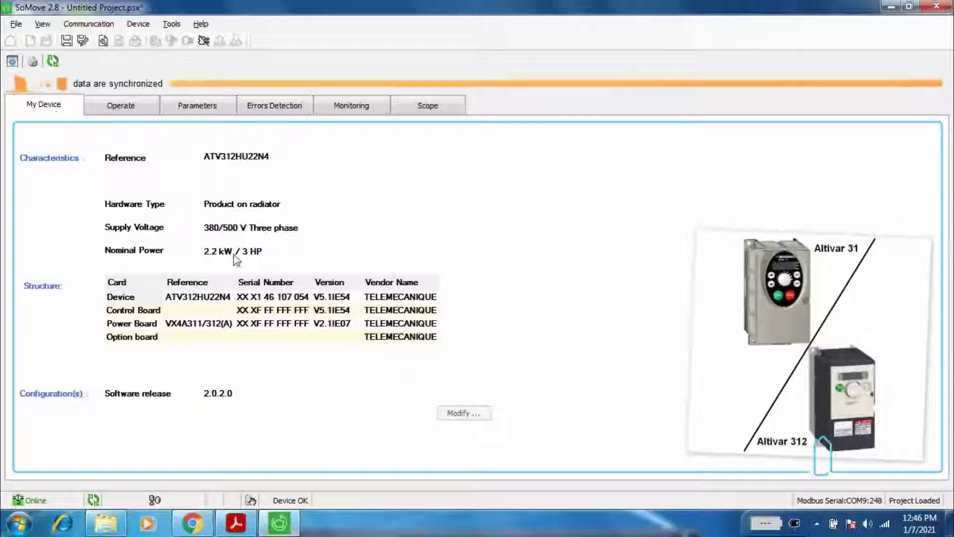
# Review the drive's operating data, and inspect the acceleration ramp, deceleration ramp and high speed parameters
pyautogui.click(130, 106)
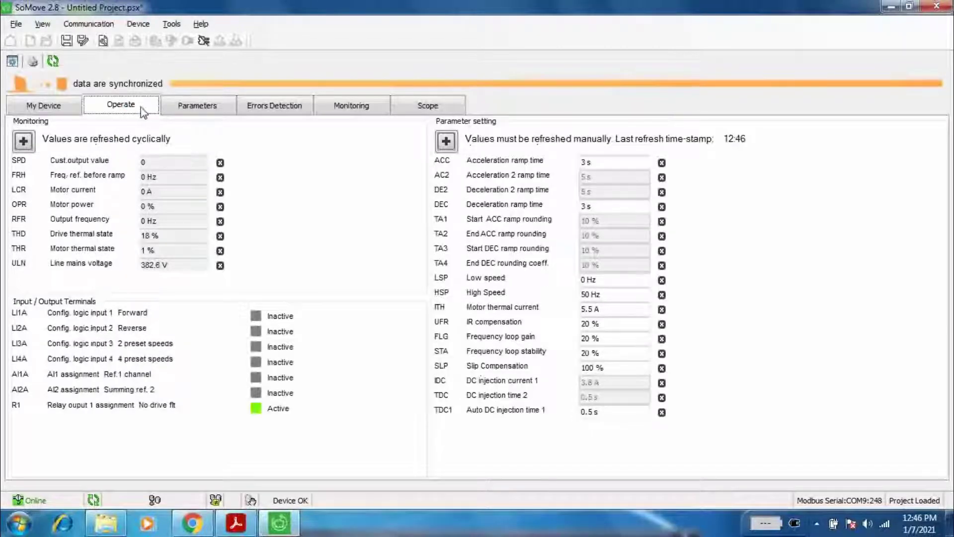
pyautogui.click(194, 104)
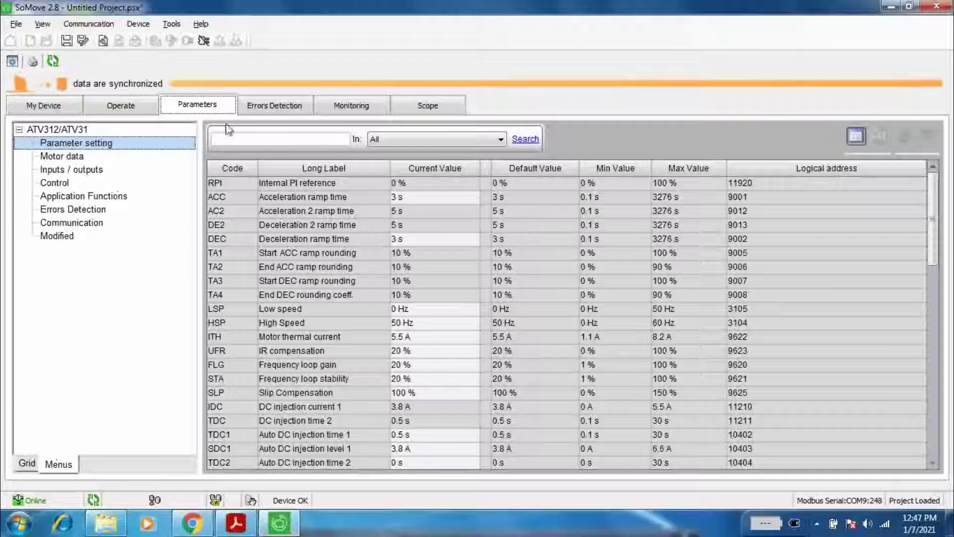
pyautogui.doubleClick(440, 199)
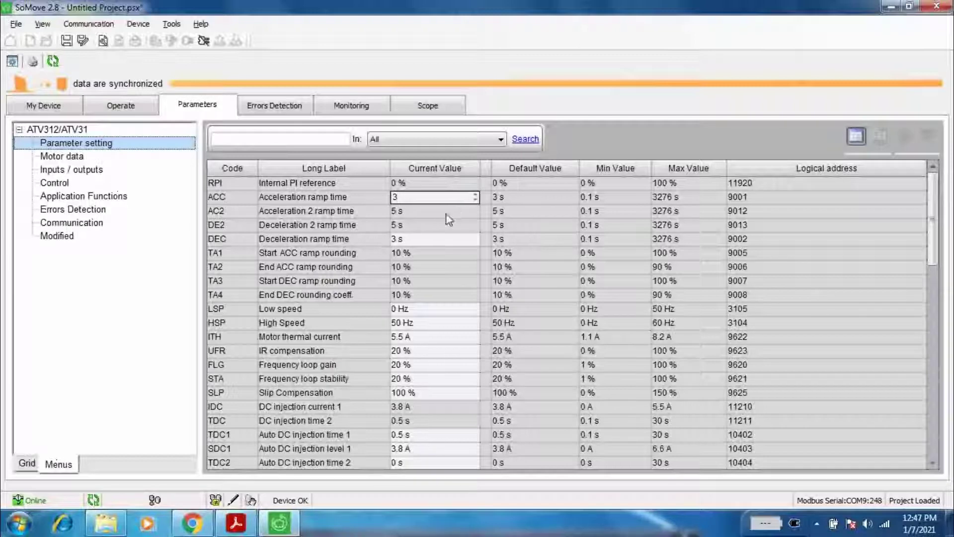
pyautogui.doubleClick(450, 238)
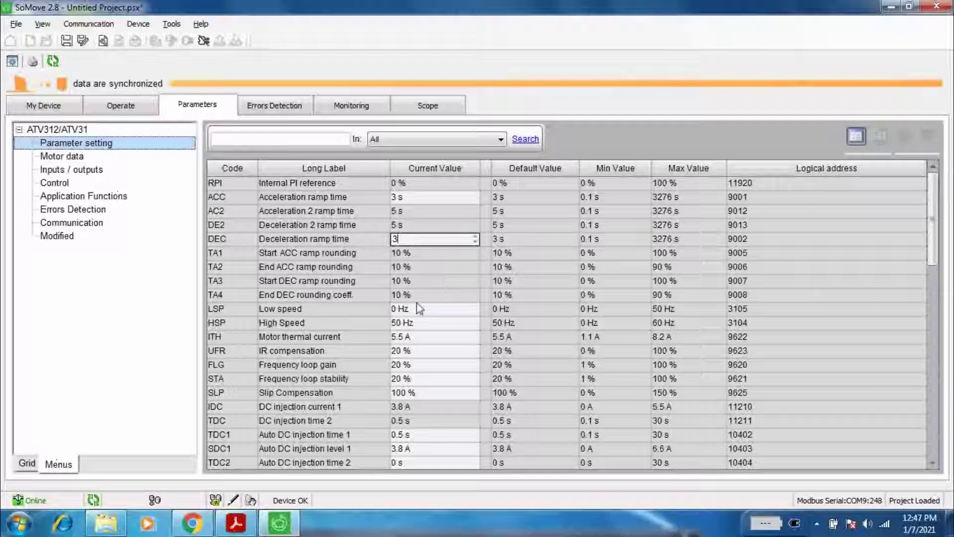
pyautogui.doubleClick(414, 323)
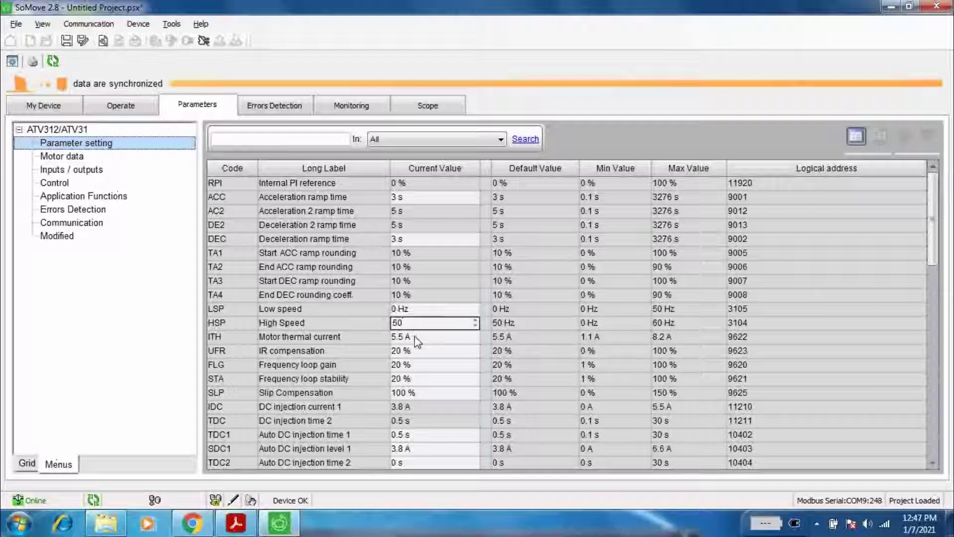
# Lower the motor thermal current (ITH) parameter to 1 A
pyautogui.doubleClick(415, 337)
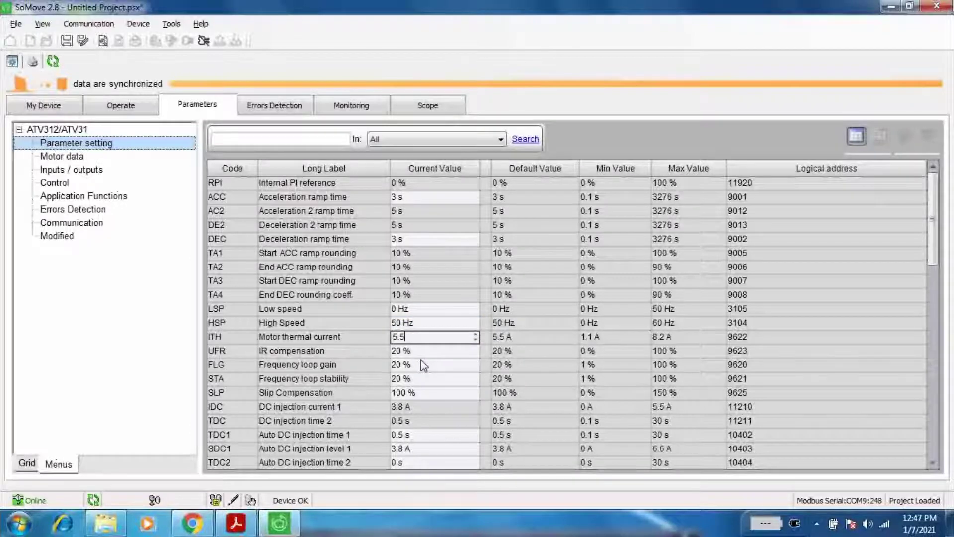
pyautogui.click(476, 341)
pyautogui.click(476, 340)
pyautogui.click(476, 340)
pyautogui.click(476, 340)
pyautogui.click(475, 340)
pyautogui.click(476, 340)
pyautogui.click(476, 340)
pyautogui.click(477, 340)
pyautogui.click(476, 340)
pyautogui.click(476, 340)
pyautogui.click(475, 341)
pyautogui.click(476, 340)
pyautogui.click(475, 340)
pyautogui.click(475, 340)
pyautogui.click(476, 340)
pyautogui.click(475, 341)
pyautogui.click(476, 340)
pyautogui.click(476, 341)
pyautogui.click(476, 340)
pyautogui.click(476, 340)
pyautogui.click(475, 340)
pyautogui.click(476, 341)
pyautogui.click(476, 340)
pyautogui.click(475, 340)
pyautogui.click(476, 340)
pyautogui.click(476, 340)
pyautogui.click(477, 340)
pyautogui.click(476, 340)
pyautogui.click(476, 340)
pyautogui.click(476, 340)
pyautogui.click(476, 340)
pyautogui.click(477, 340)
pyautogui.click(475, 340)
pyautogui.click(476, 340)
pyautogui.click(476, 340)
# Set the motor current detection (CTD) parameter to 1.5 A
pyautogui.scroll(-3, 427, 405)
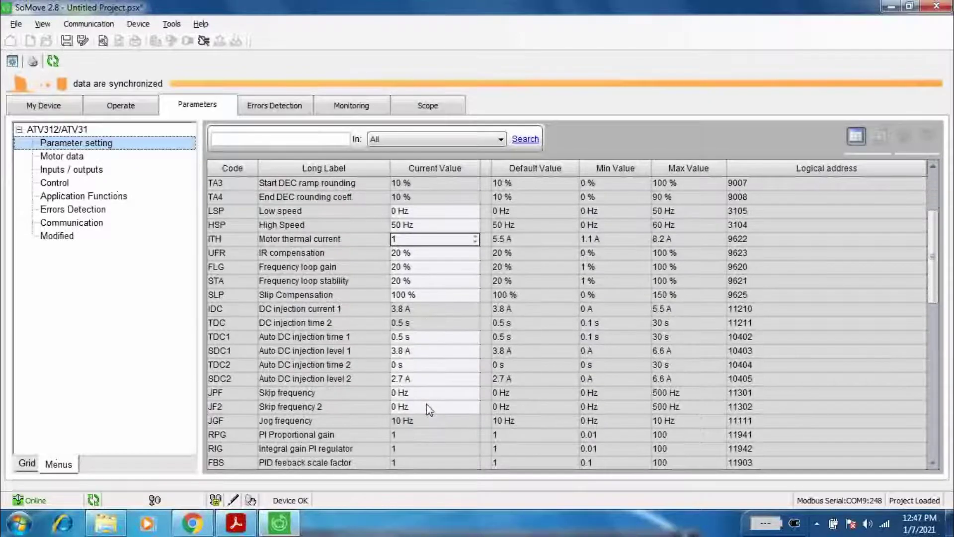
pyautogui.scroll(-3, 426, 404)
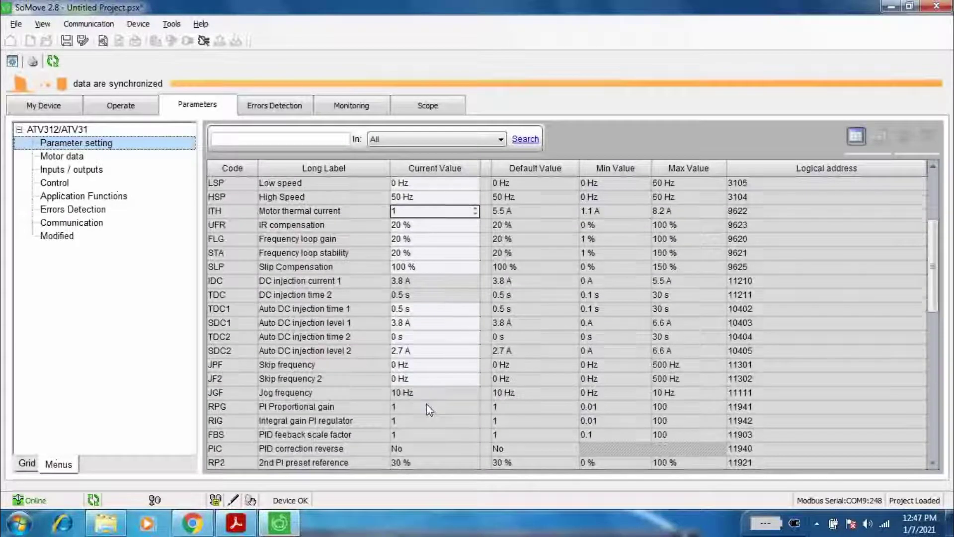
pyautogui.scroll(-9, 429, 410)
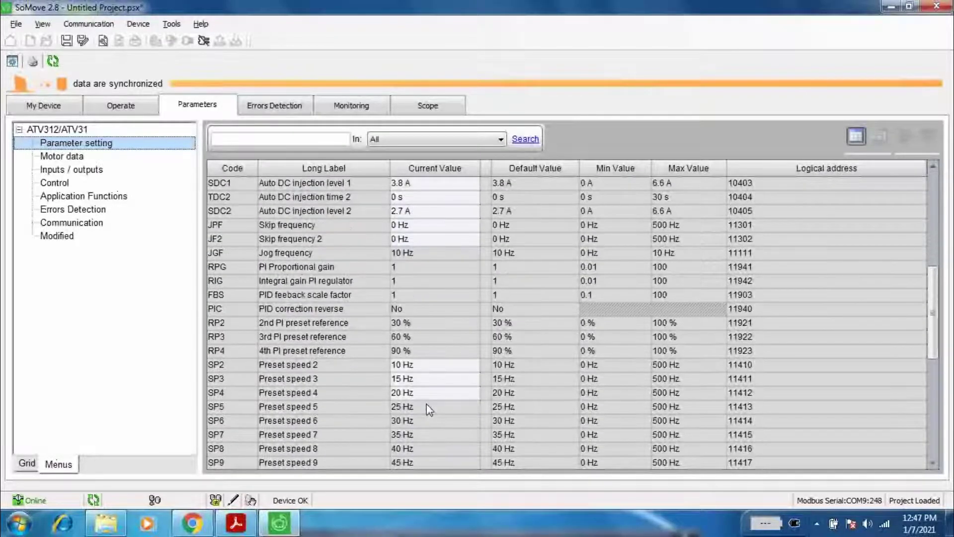
pyautogui.scroll(-3, 428, 410)
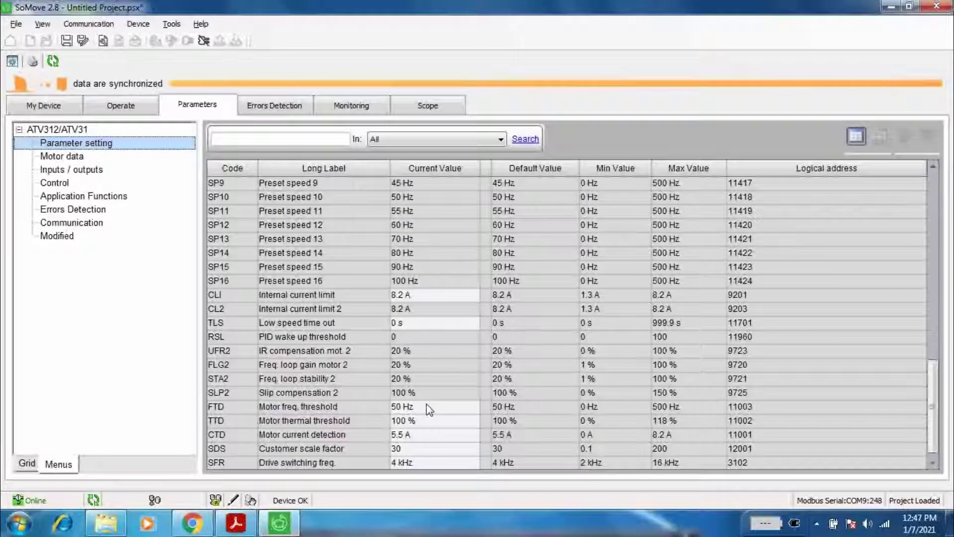
pyautogui.scroll(-1, 429, 409)
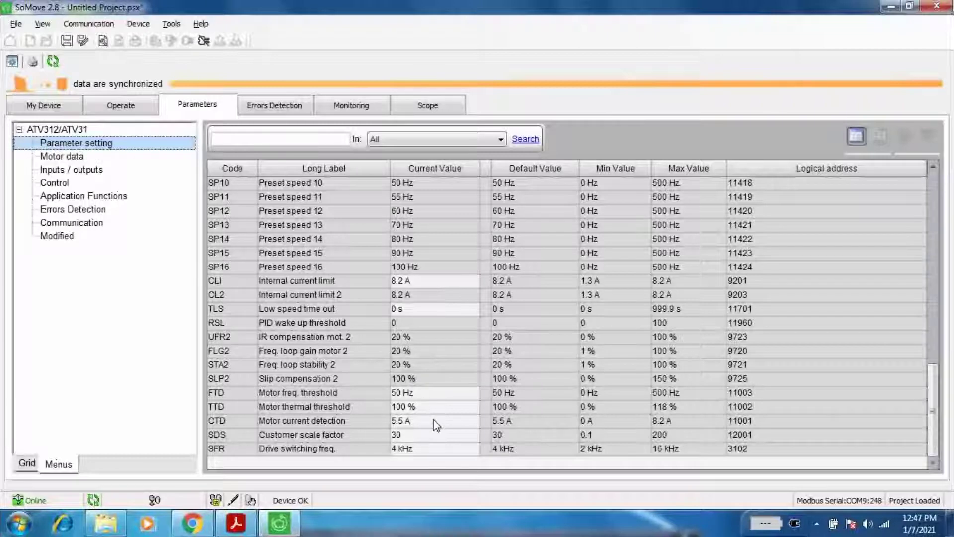
pyautogui.doubleClick(436, 421)
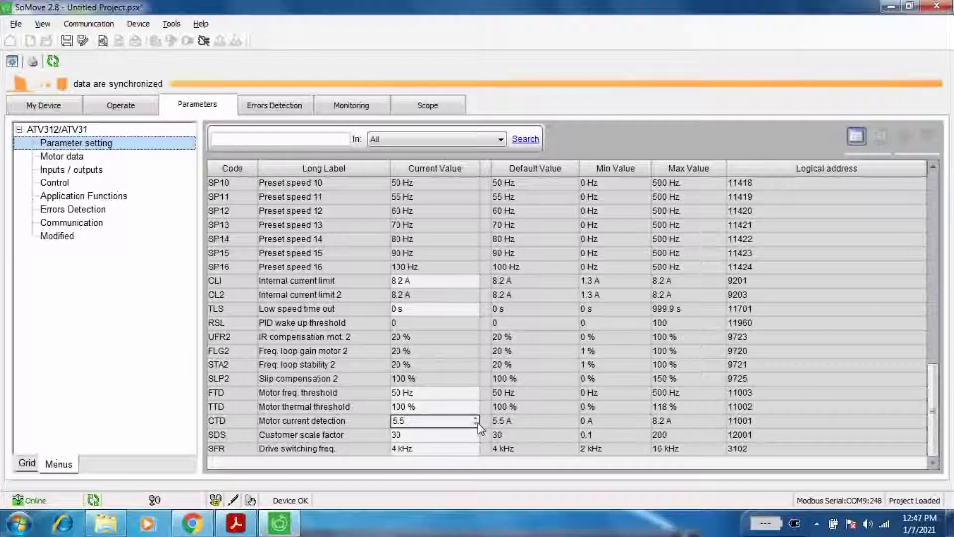
pyautogui.moveTo(427, 422); pyautogui.dragTo(375, 421)
pyautogui.write('1.5')
pyautogui.press('Return')
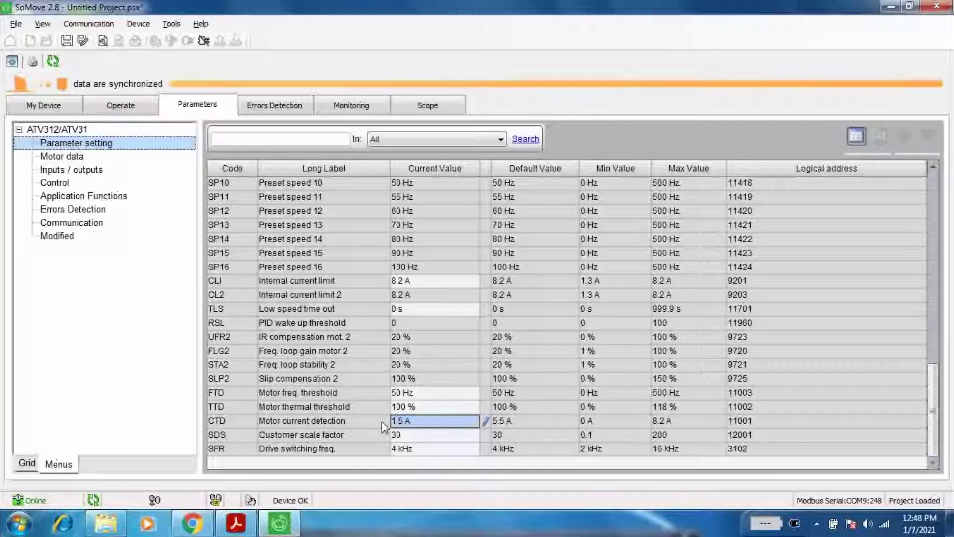
# Set the motor current detection (CTD) to 1 A and the customer scale factor (SDS) to 1
pyautogui.click(419, 421)
pyautogui.moveTo(420, 421); pyautogui.dragTo(371, 420)
pyautogui.write('1')
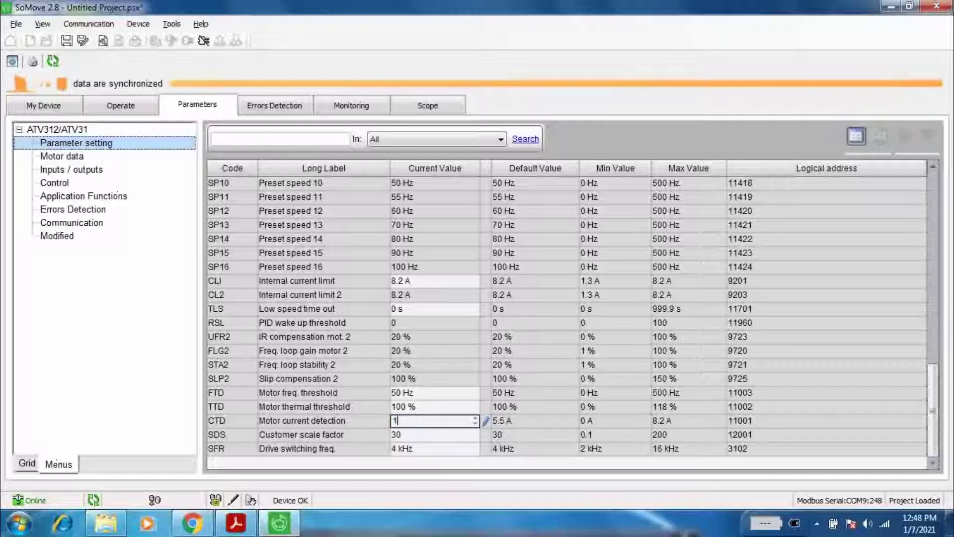
pyautogui.press('Return')
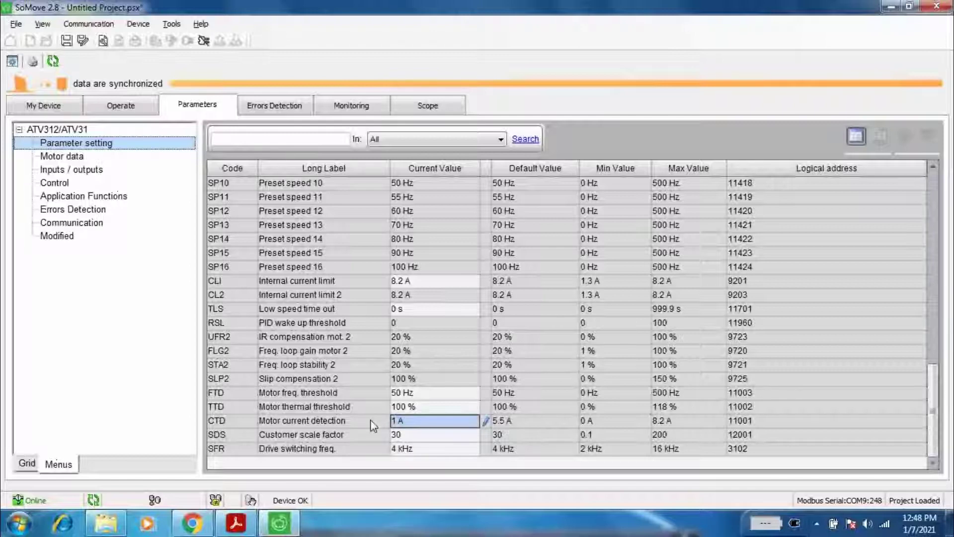
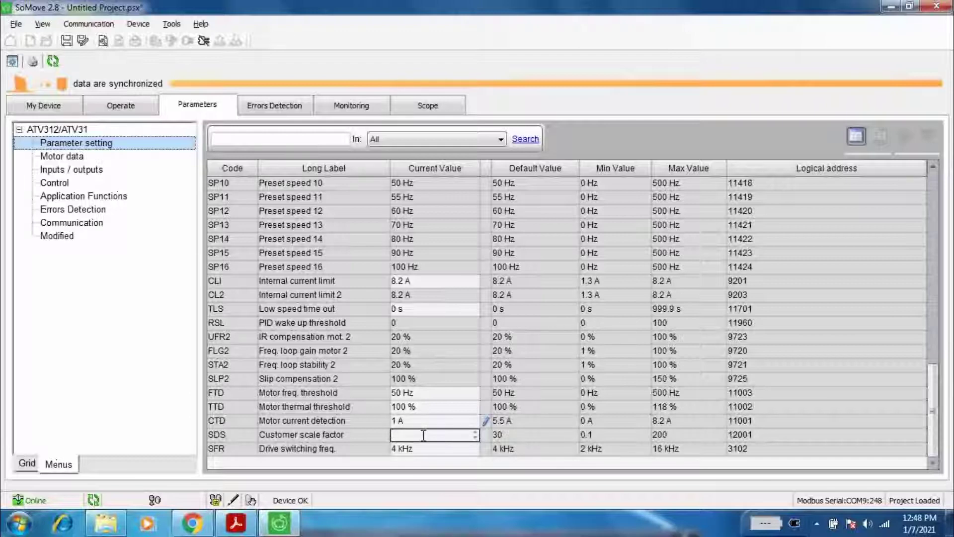
pyautogui.press('Return')
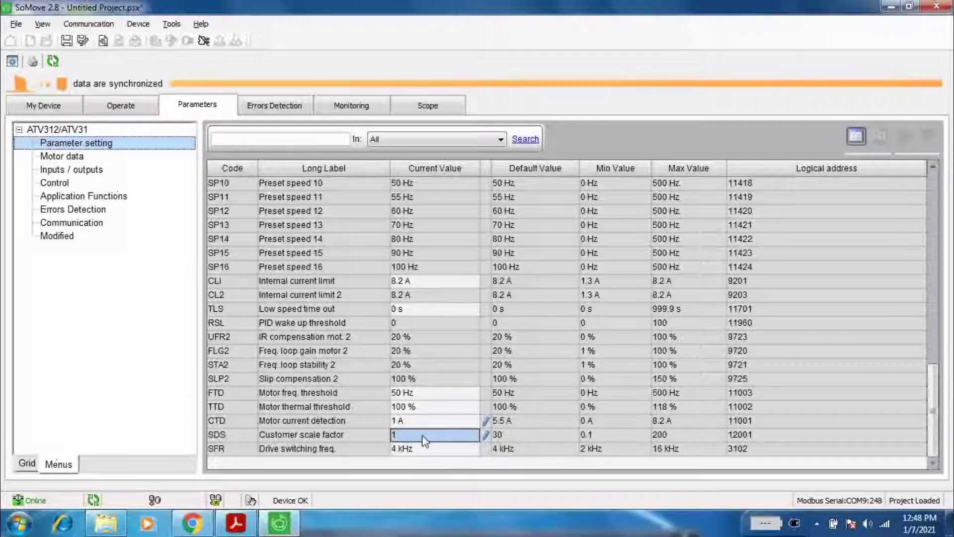
# Add monitoring gauges for the frequency reference before ramp (FRH) and the output frequency (RFR), placed side by side
pyautogui.click(272, 107)
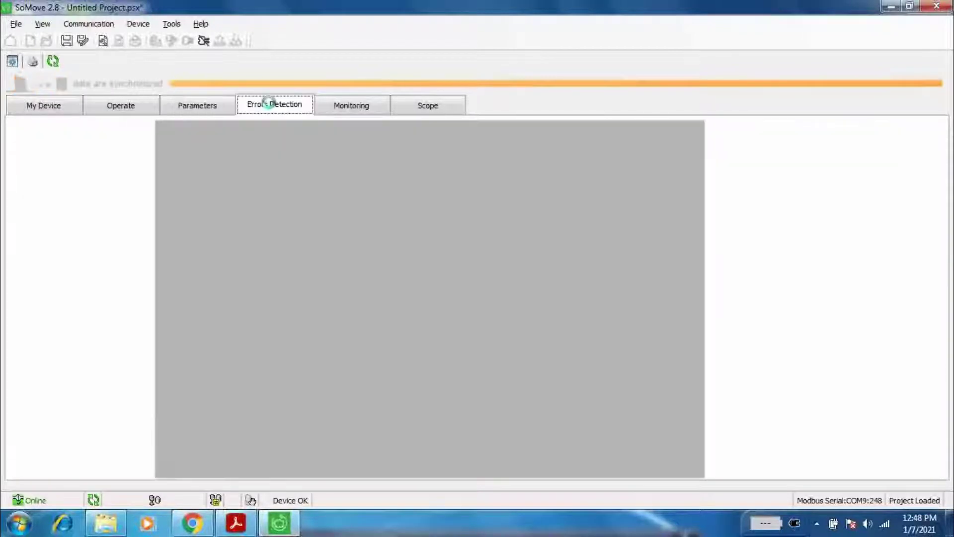
pyautogui.click(377, 114)
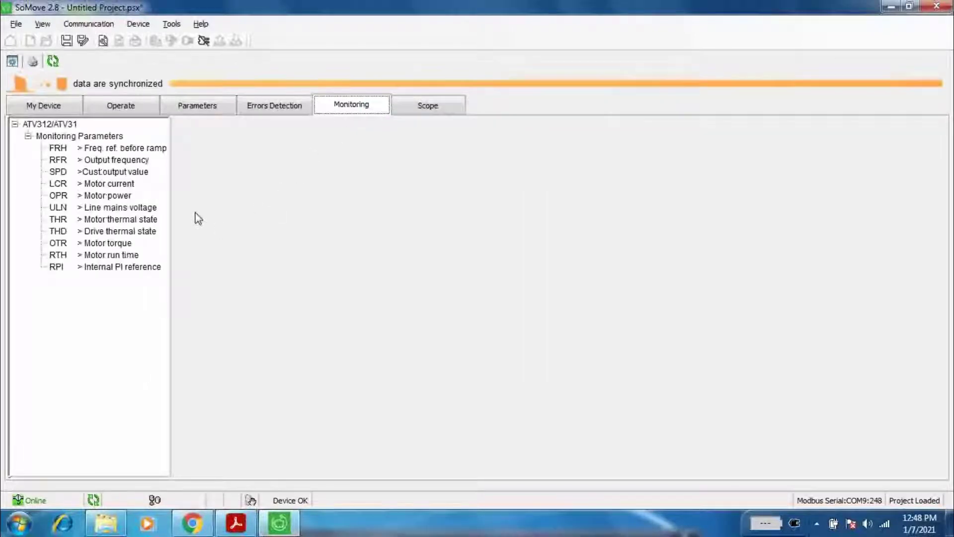
pyautogui.click(126, 148)
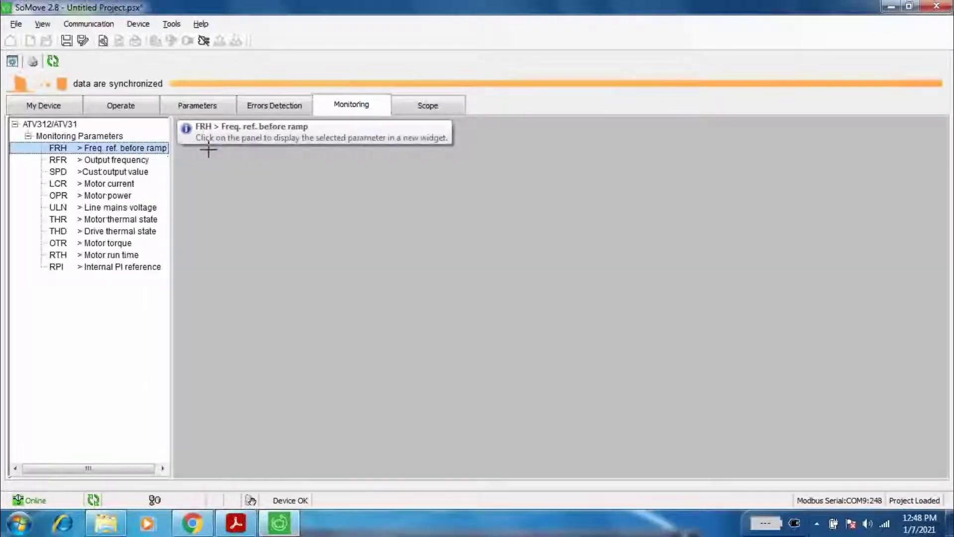
pyautogui.click(195, 144)
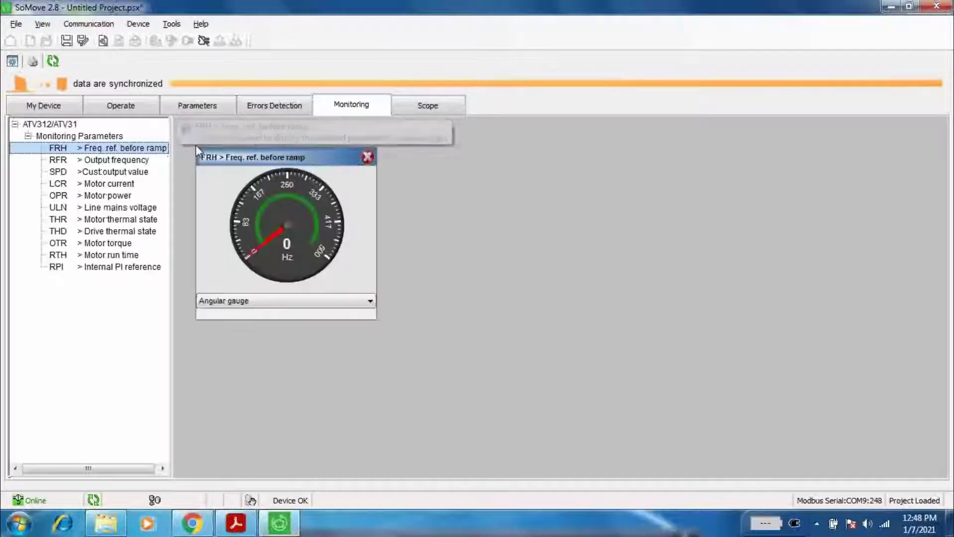
pyautogui.moveTo(276, 164); pyautogui.dragTo(255, 134)
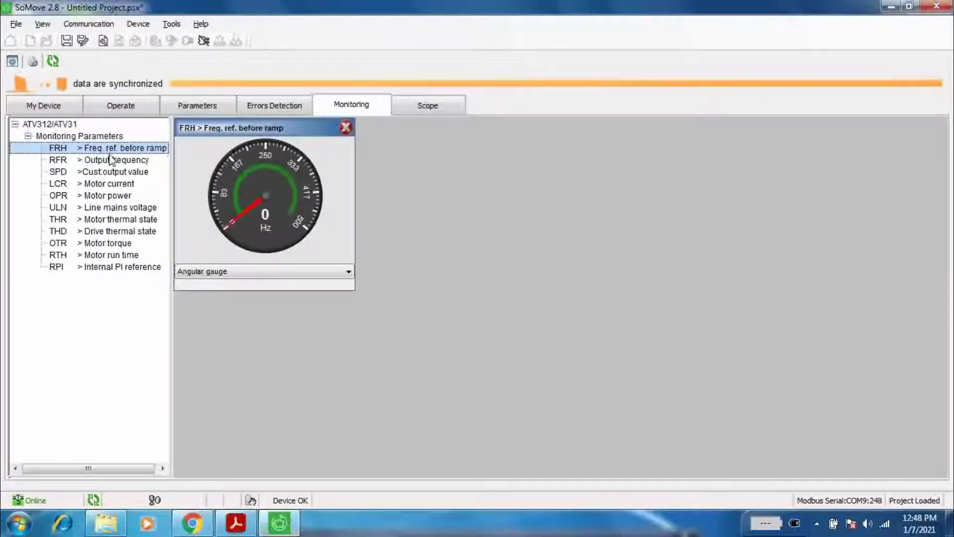
pyautogui.moveTo(111, 163); pyautogui.dragTo(415, 130)
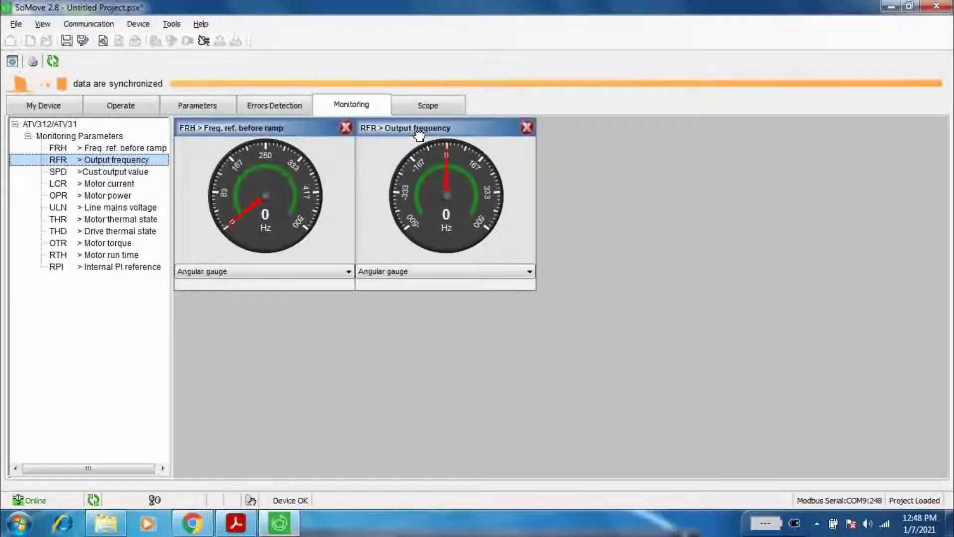
# Add monitoring displays for the customer output value (SPD) and motor current (LCR), continuing the row of gauges
pyautogui.click(130, 174)
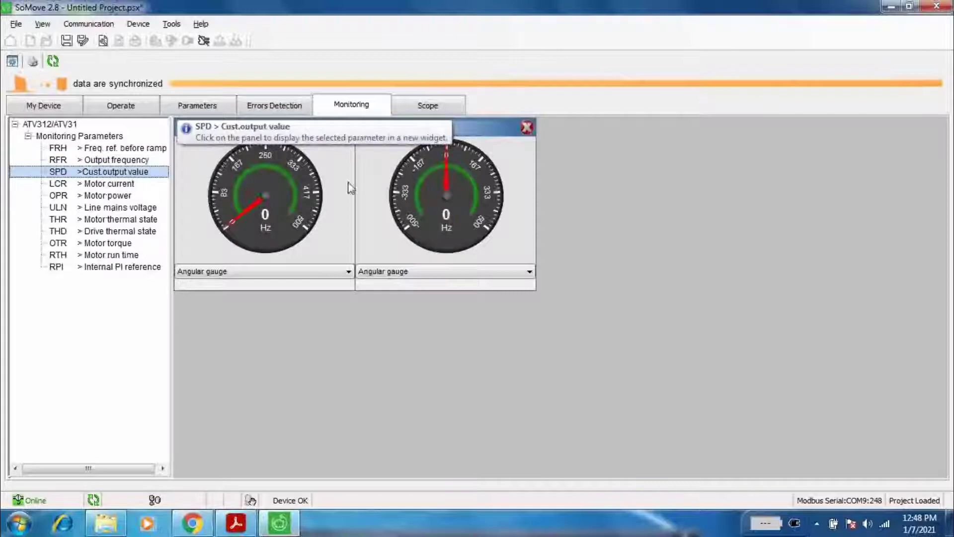
pyautogui.click(578, 141)
pyautogui.moveTo(626, 162); pyautogui.dragTo(586, 135)
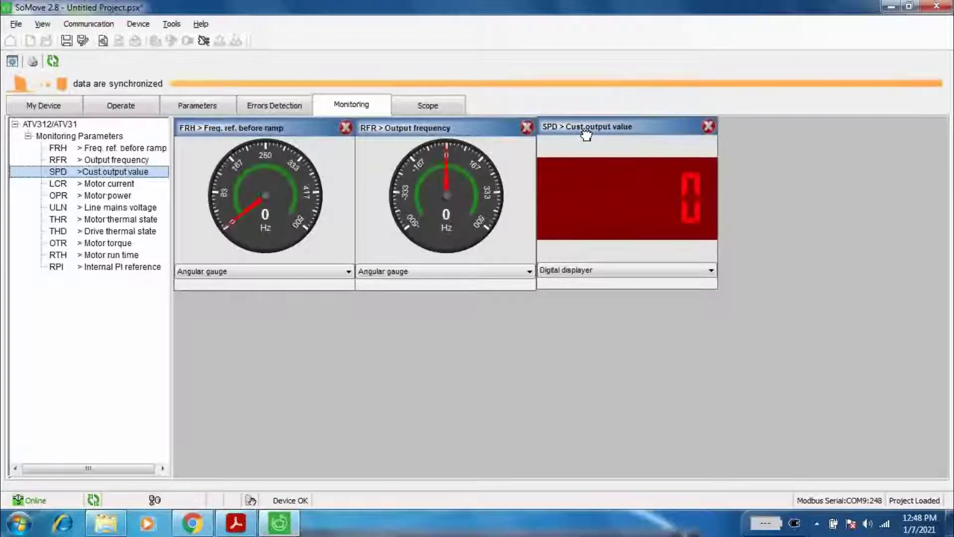
pyautogui.click(132, 185)
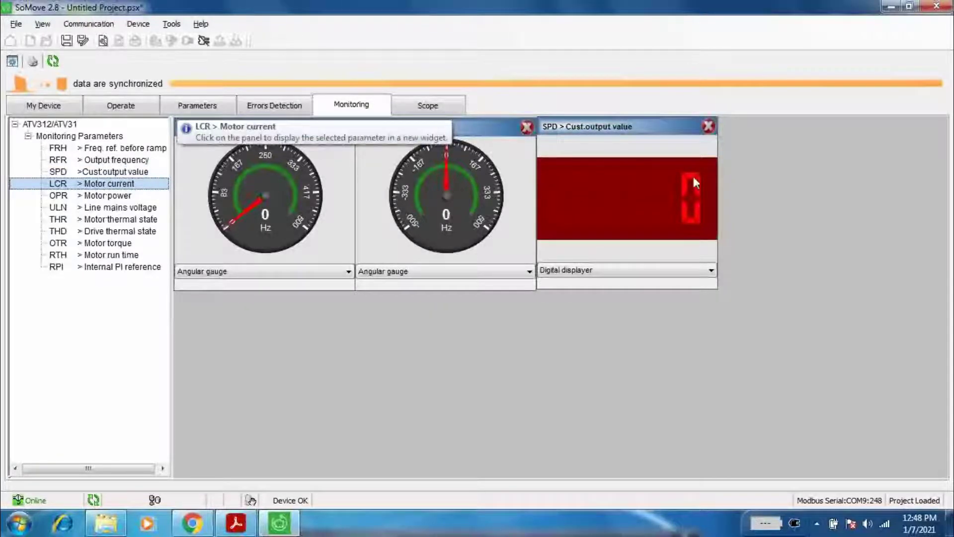
pyautogui.click(763, 149)
pyautogui.moveTo(809, 166); pyautogui.dragTo(761, 128)
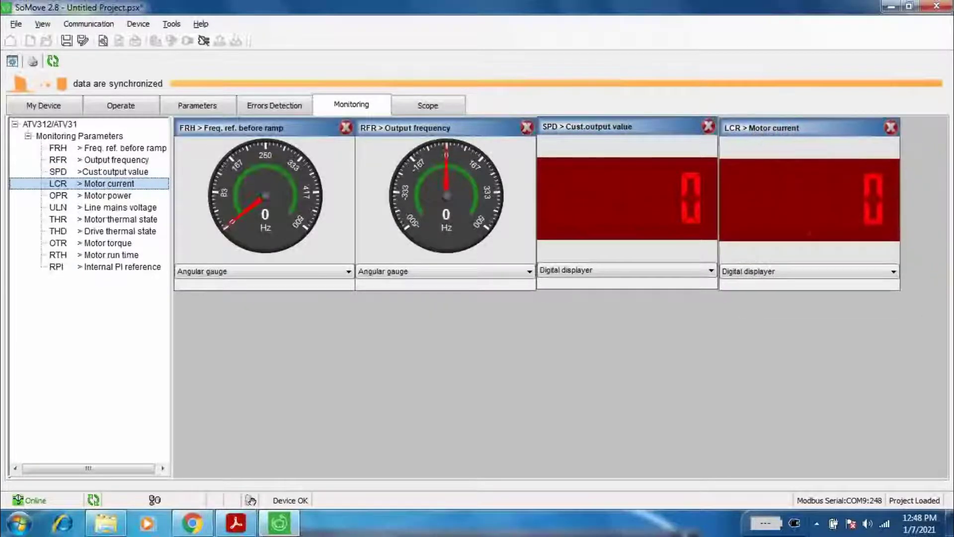
# Add monitoring widgets for motor power (OPR) and line mains voltage (ULN) in a second row beneath the gauges
pyautogui.click(125, 197)
pyautogui.click(185, 296)
pyautogui.moveTo(273, 331); pyautogui.dragTo(263, 314)
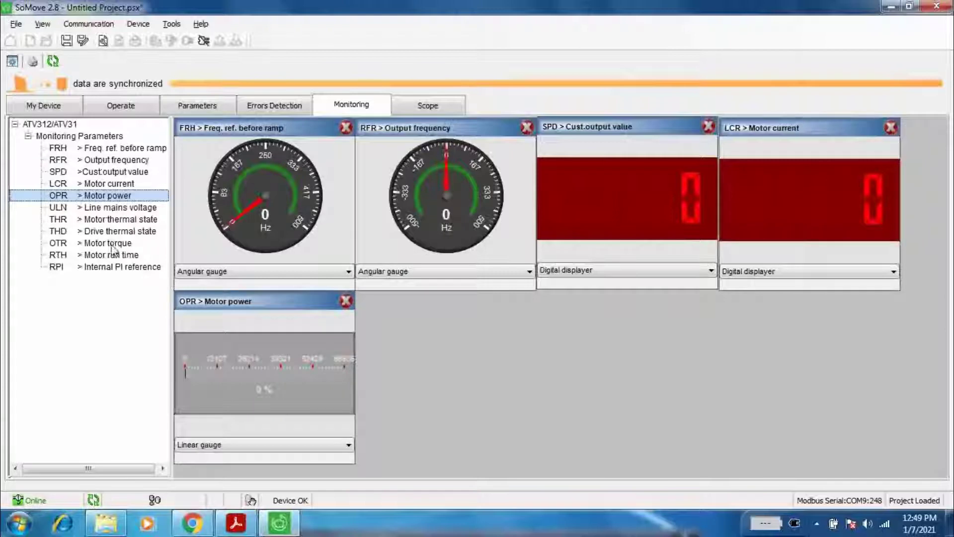
pyautogui.click(127, 211)
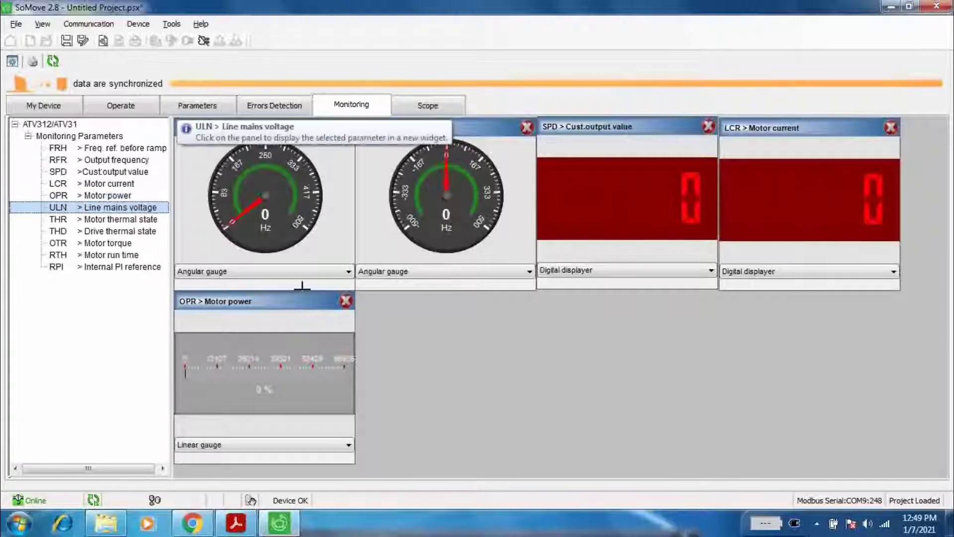
pyautogui.click(384, 301)
pyautogui.moveTo(471, 336); pyautogui.dragTo(443, 311)
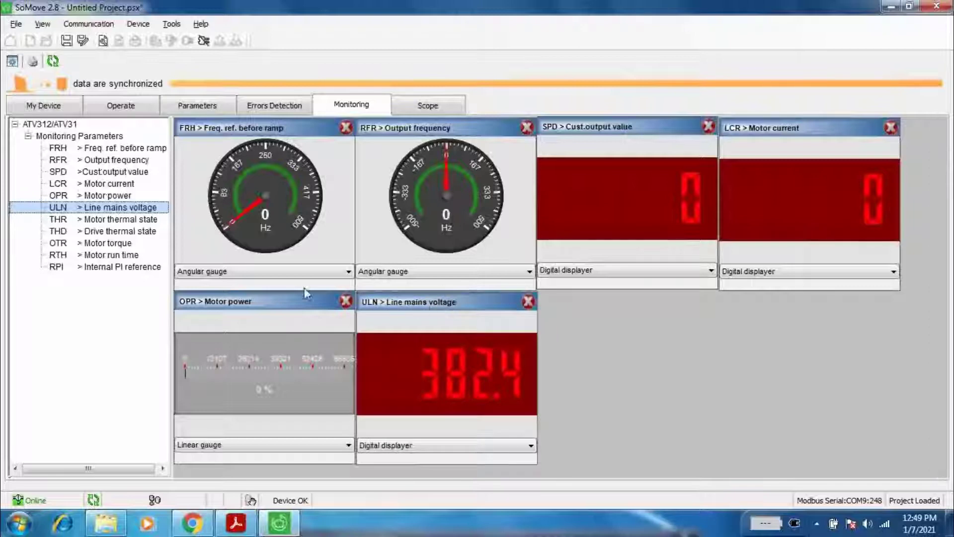
# Add monitoring widgets for motor thermal state (THR) and drive thermal state (THD), completing the second row
pyautogui.click(127, 221)
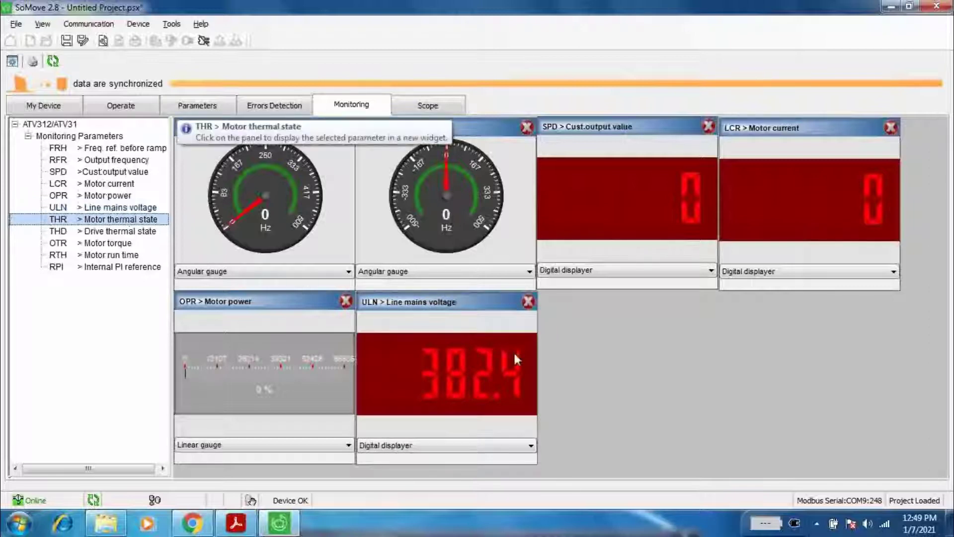
pyautogui.click(558, 330)
pyautogui.moveTo(644, 362); pyautogui.dragTo(625, 310)
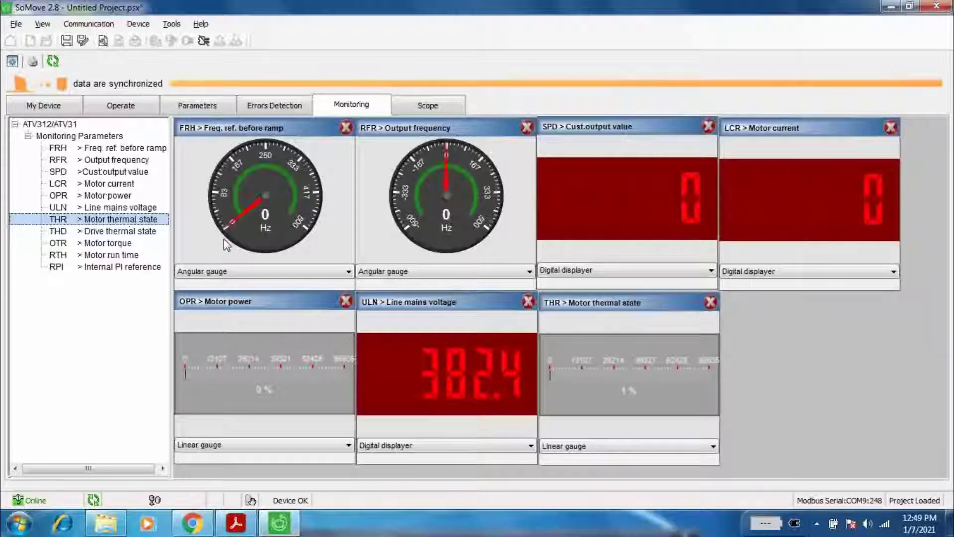
pyautogui.click(138, 234)
pyautogui.click(749, 326)
pyautogui.moveTo(810, 361); pyautogui.dragTo(782, 310)
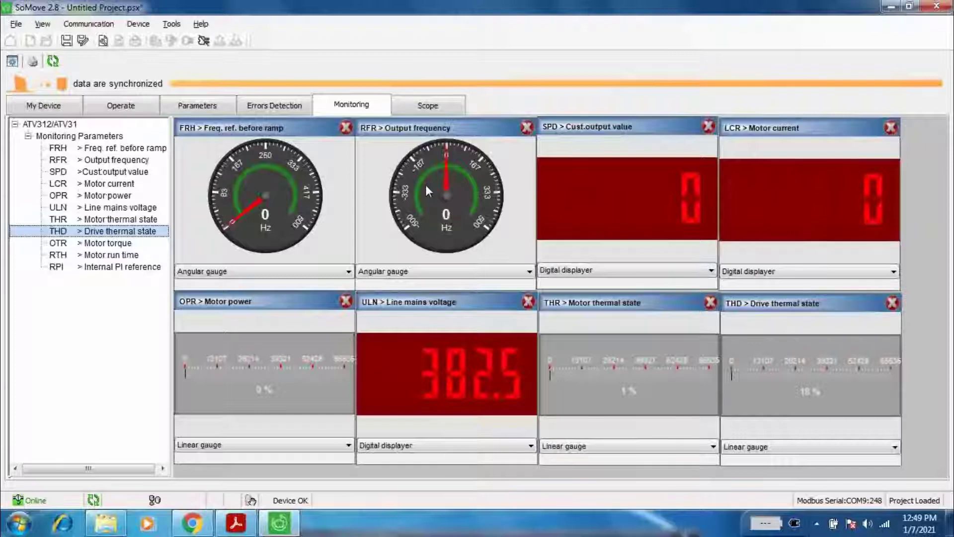
# Show the drive command controls beneath the monitoring widgets, activate PC command of the drive and accept the danger notice
pyautogui.click(12, 67)
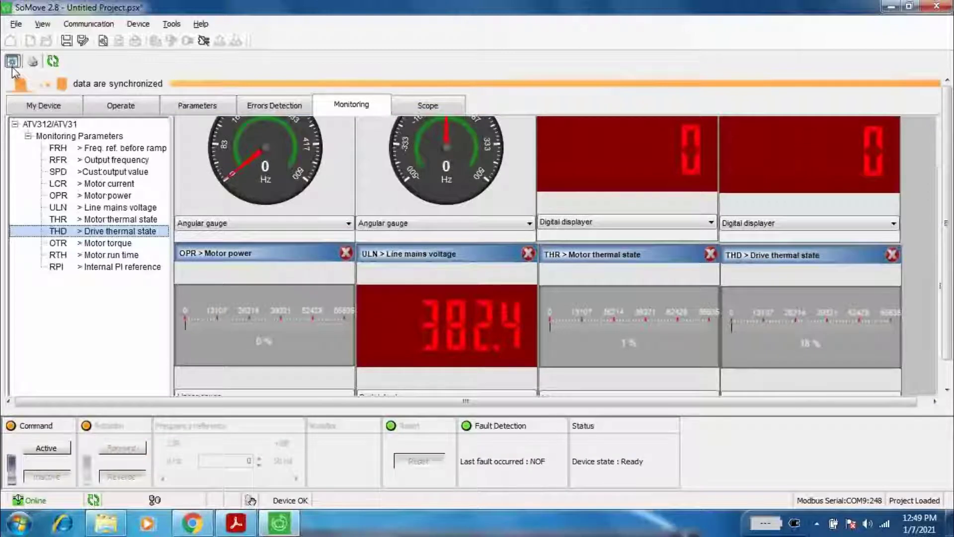
pyautogui.click(136, 106)
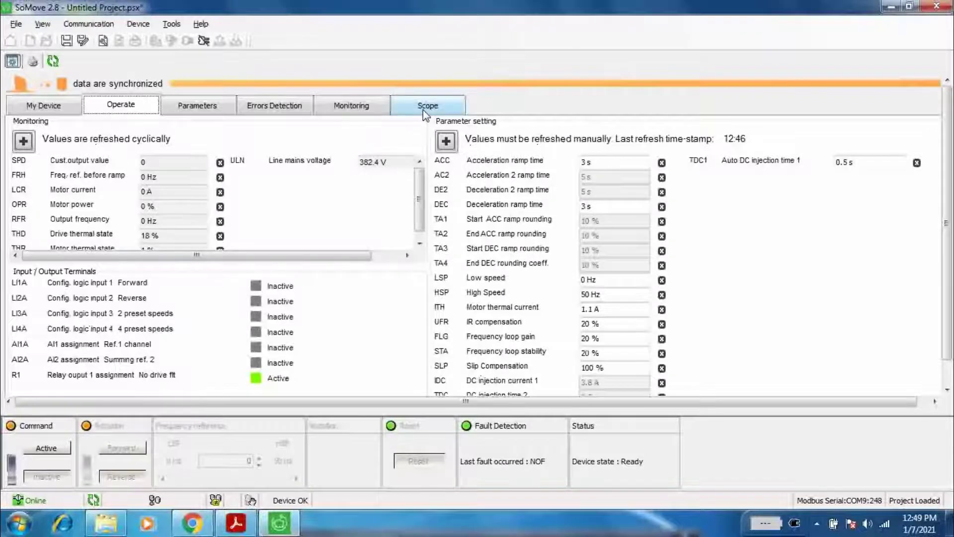
pyautogui.click(380, 109)
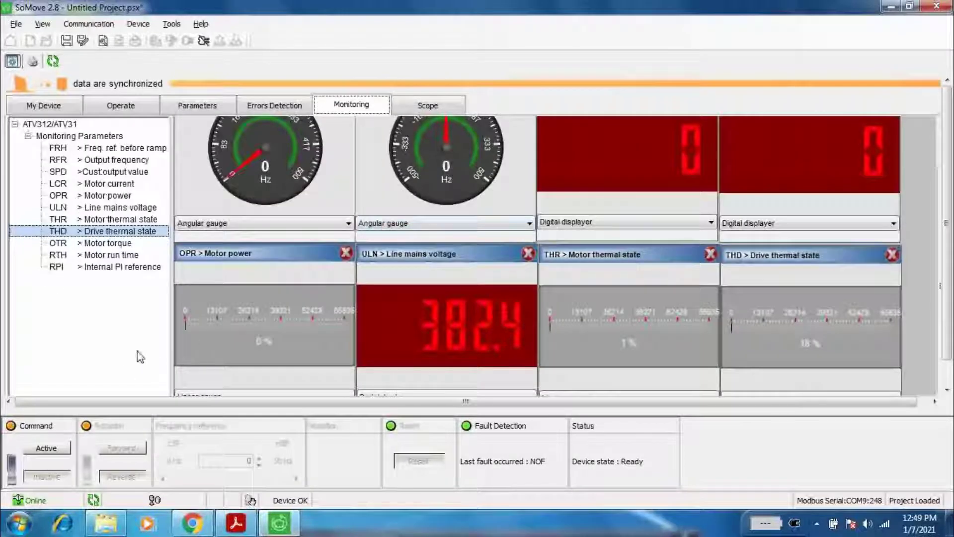
pyautogui.click(50, 449)
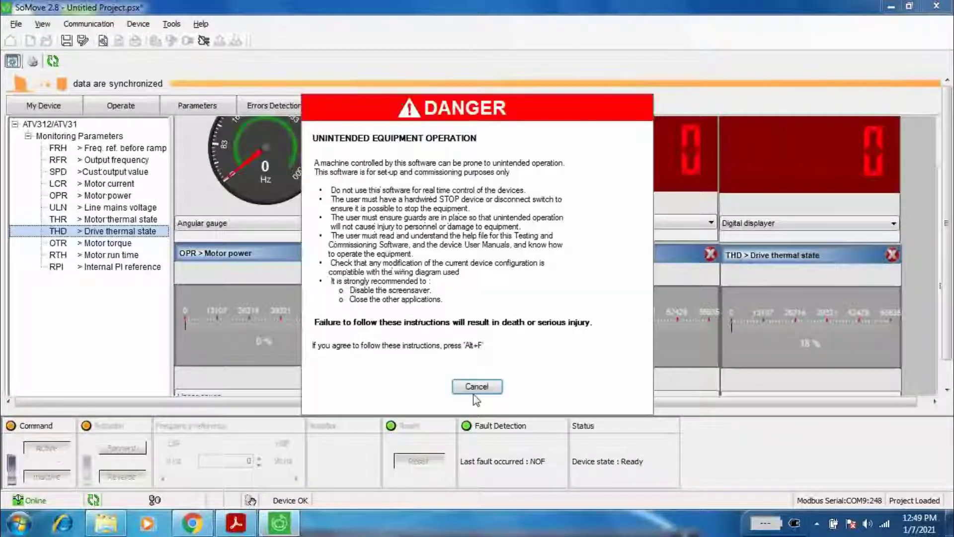
pyautogui.click(494, 389)
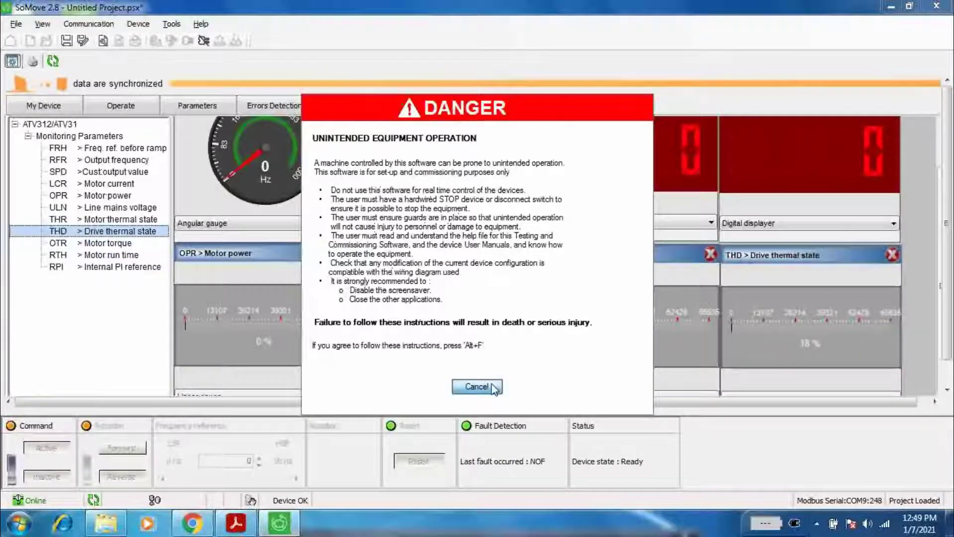
pyautogui.hotkey('alt', 'f')
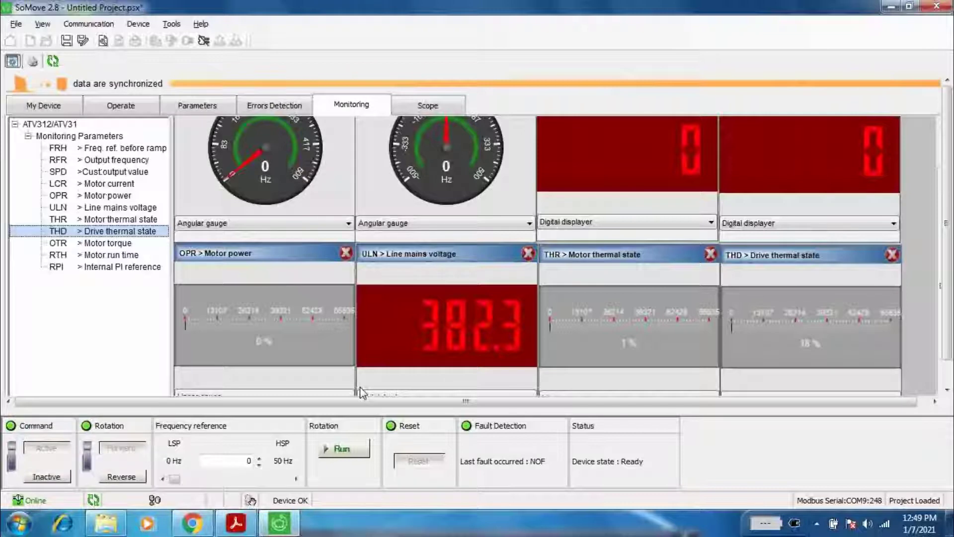
# Start the motor in the forward direction and set its frequency reference to 5 Hz
pyautogui.click(359, 453)
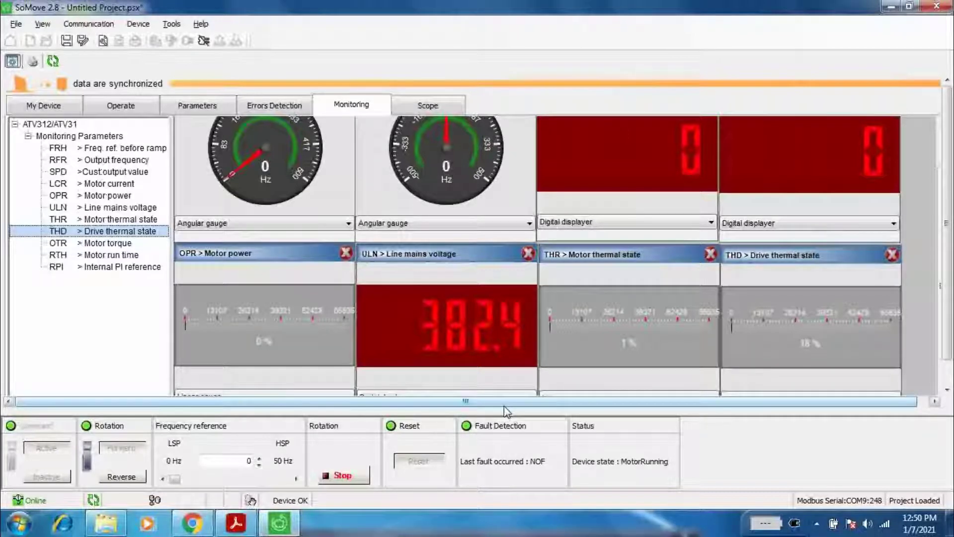
pyautogui.click(247, 461)
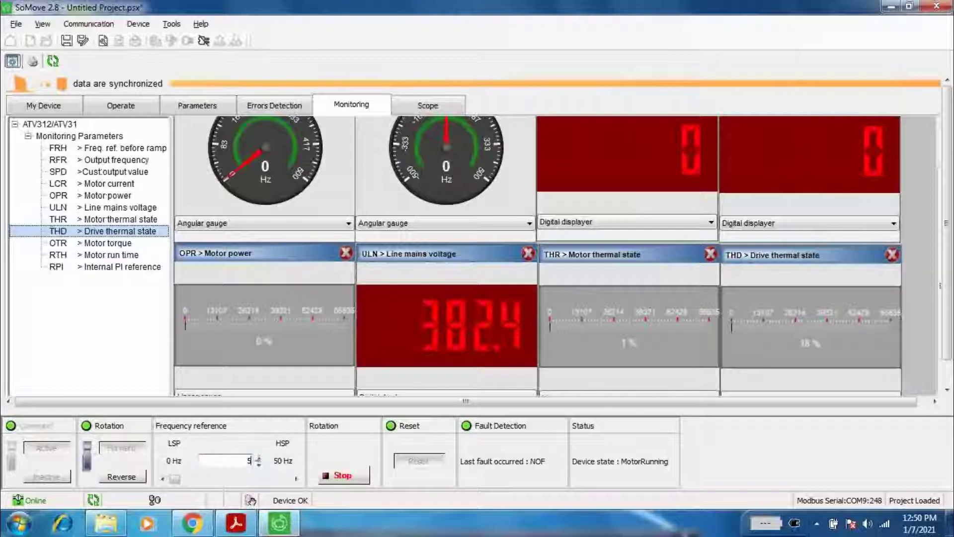
pyautogui.press('Return')
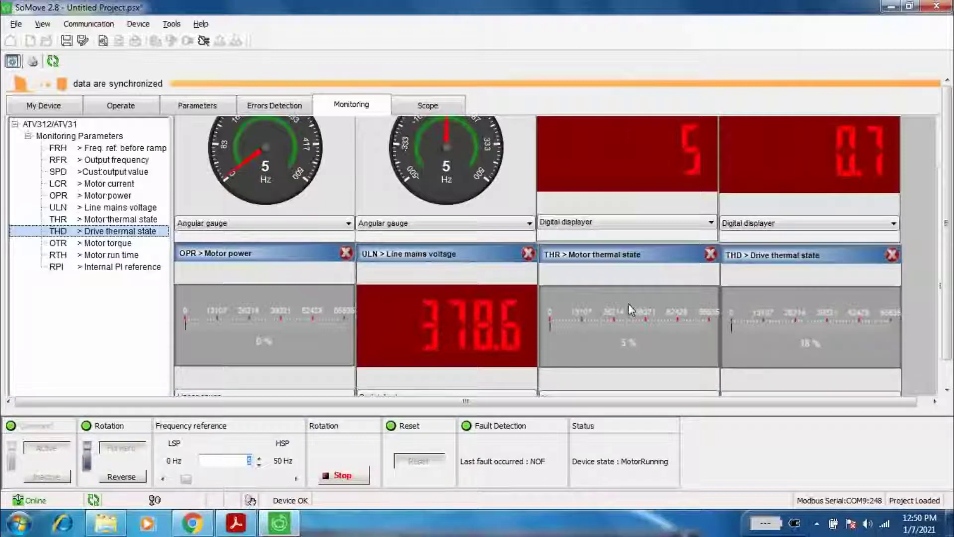
# Realign the motor power, line mains voltage, motor thermal state and drive thermal state widgets in an even row just beneath the first row
pyautogui.moveTo(645, 260); pyautogui.dragTo(486, 264)
pyautogui.scroll(2, 483, 259)
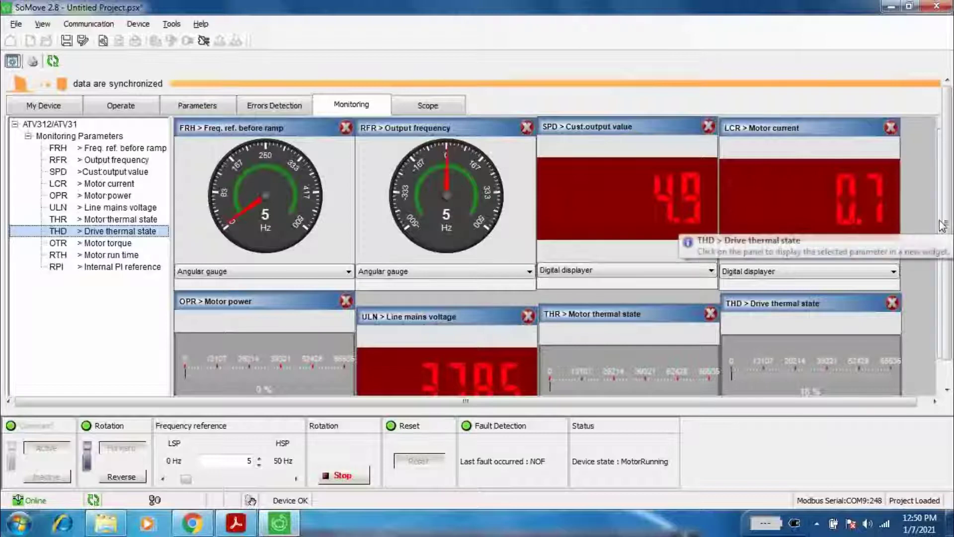
pyautogui.scroll(-1, 941, 233)
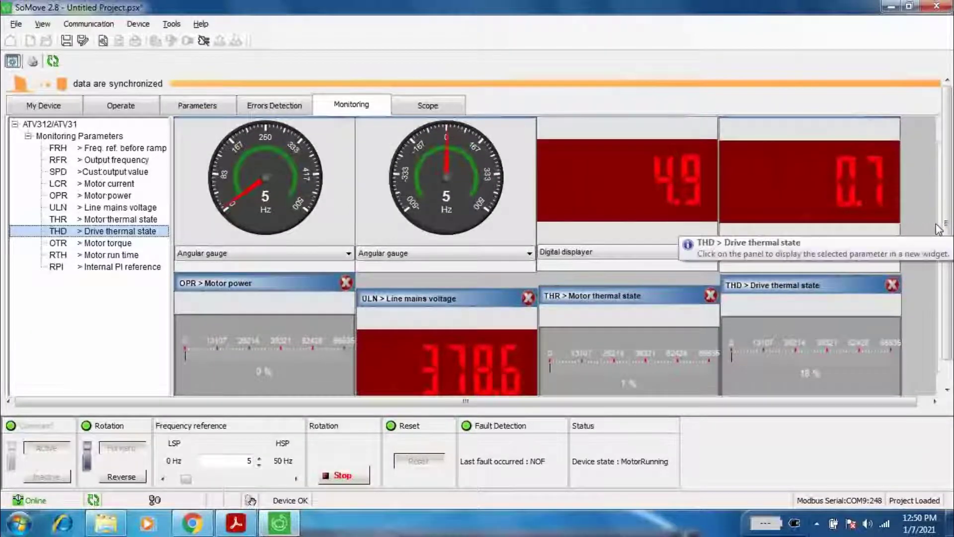
pyautogui.scroll(1, 929, 226)
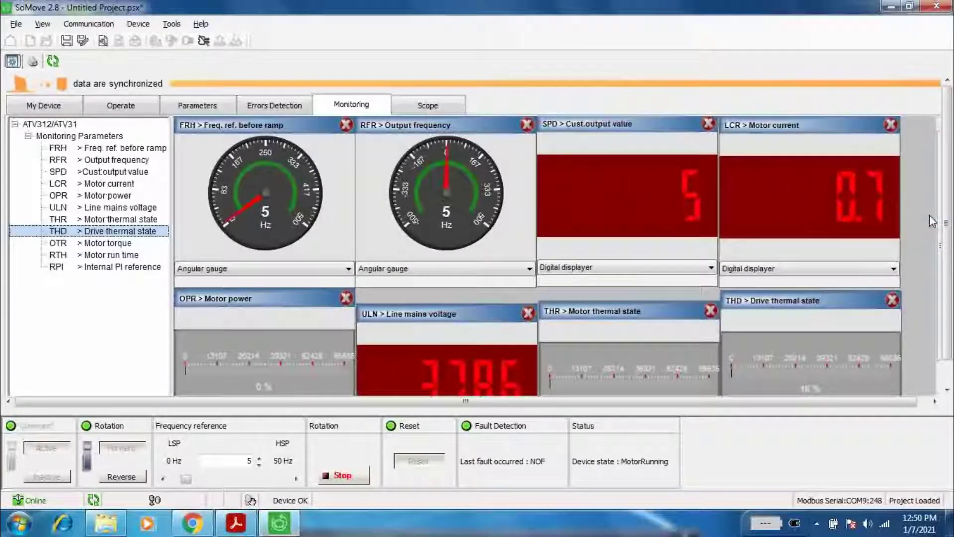
pyautogui.scroll(-3, 679, 314)
pyautogui.moveTo(680, 308); pyautogui.dragTo(679, 296)
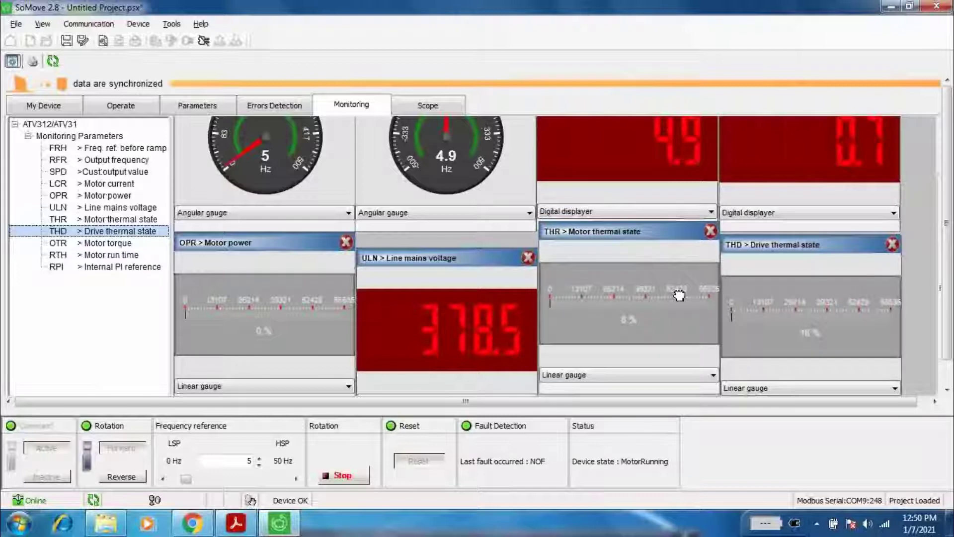
pyautogui.moveTo(507, 264); pyautogui.dragTo(499, 237)
pyautogui.moveTo(306, 258); pyautogui.dragTo(305, 249)
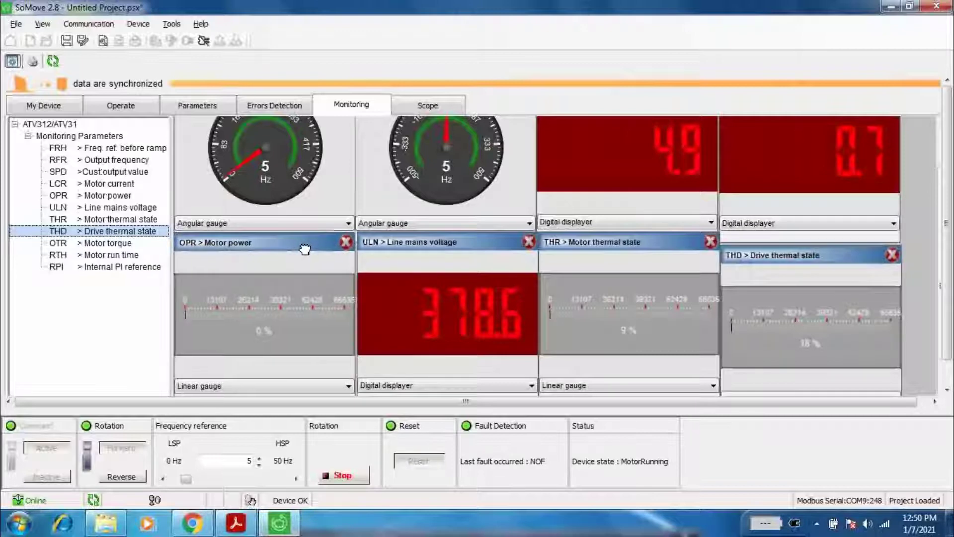
pyautogui.moveTo(820, 257); pyautogui.dragTo(824, 240)
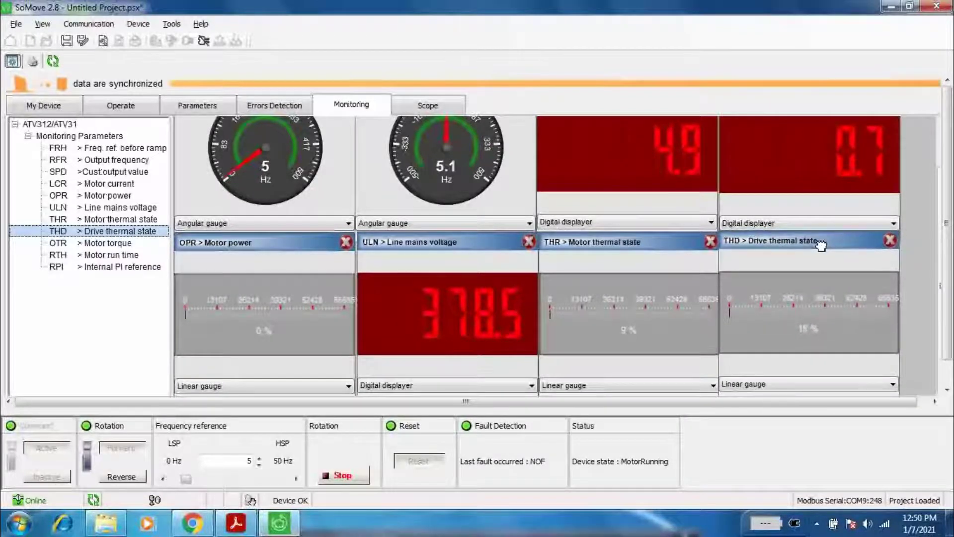
pyautogui.scroll(1, 920, 237)
pyautogui.scroll(3, 929, 243)
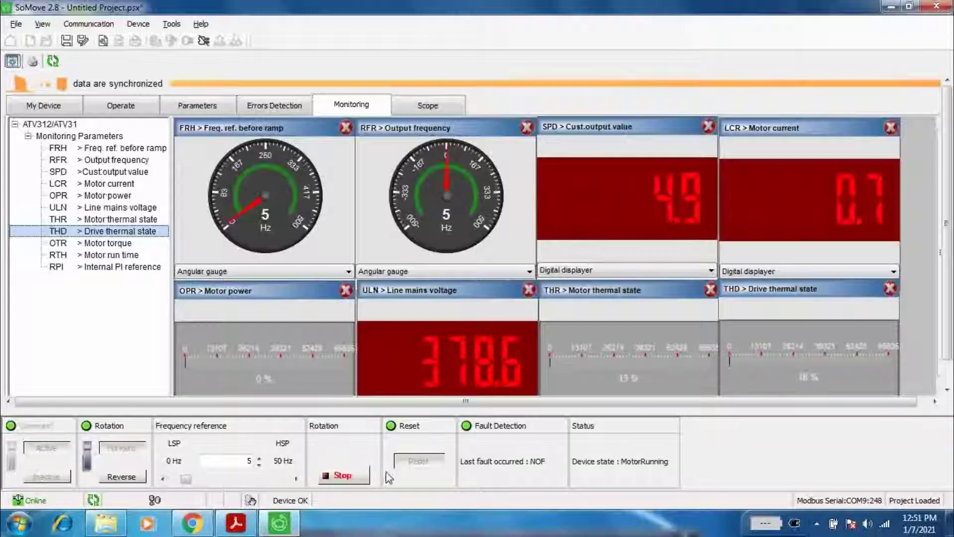
# Stop the motor and set the drive command to inactive
pyautogui.click(362, 477)
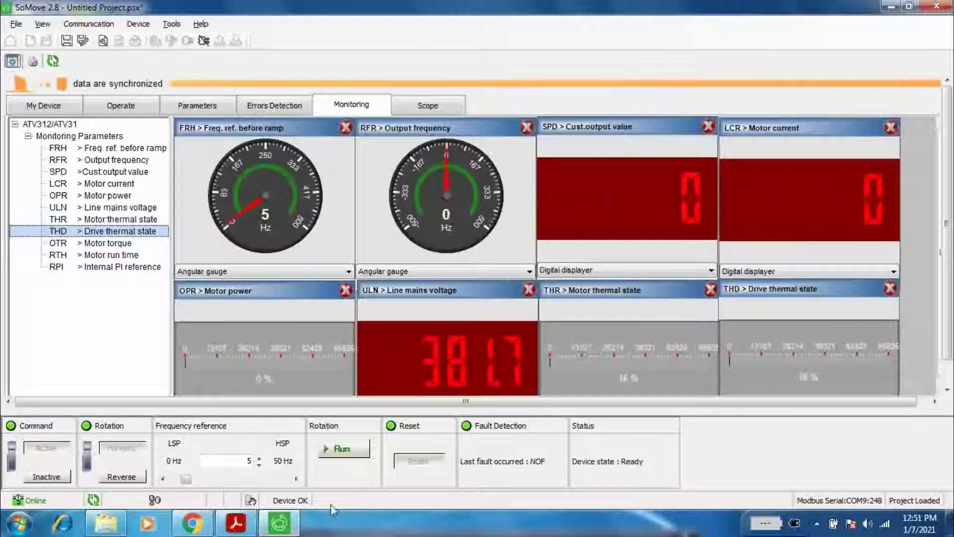
pyautogui.moveTo(236, 523)
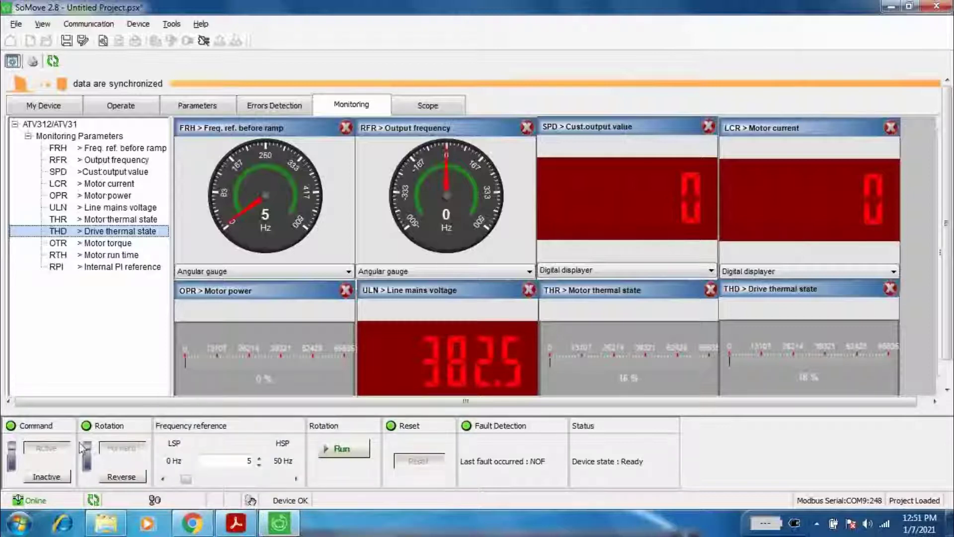
pyautogui.click(58, 477)
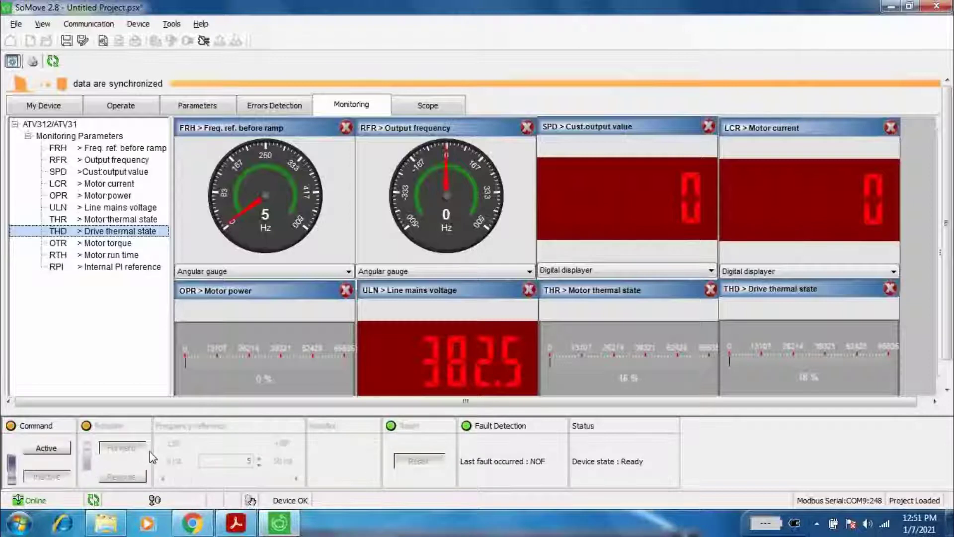
# Set the customer scale factor (SDS) to 30 in the drive's parameter settings
pyautogui.click(197, 106)
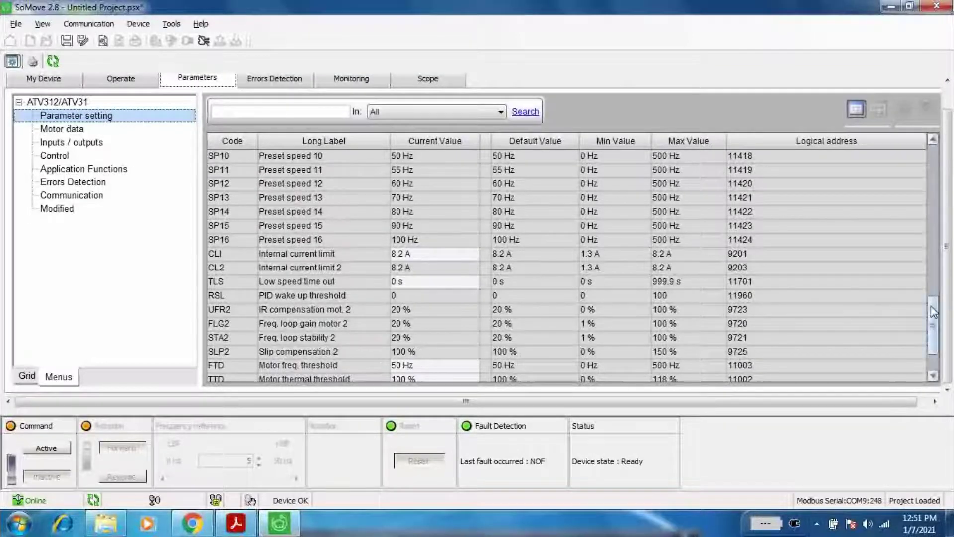
pyautogui.moveTo(933, 312); pyautogui.dragTo(934, 326)
pyautogui.click(416, 352)
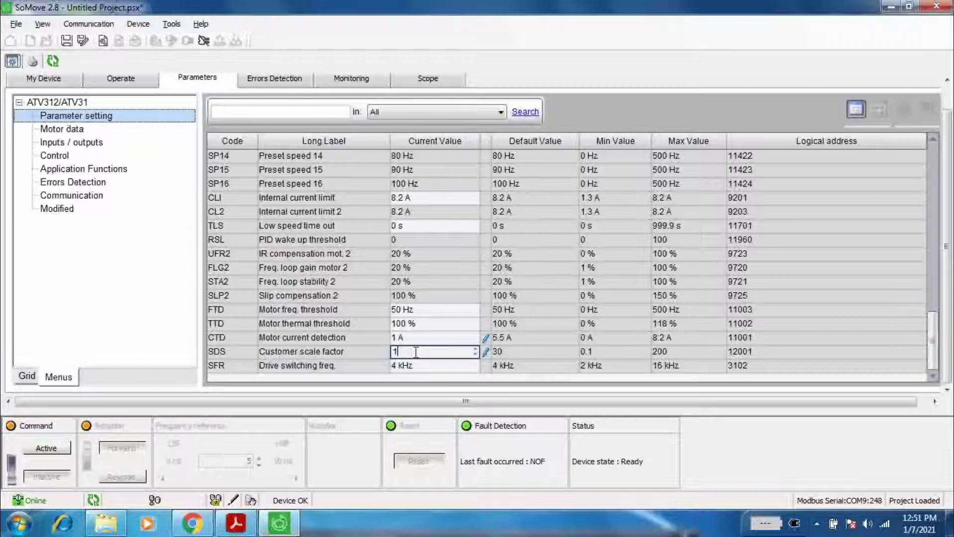
pyautogui.moveTo(416, 351); pyautogui.dragTo(389, 354)
pyautogui.write('30')
pyautogui.press('Return')
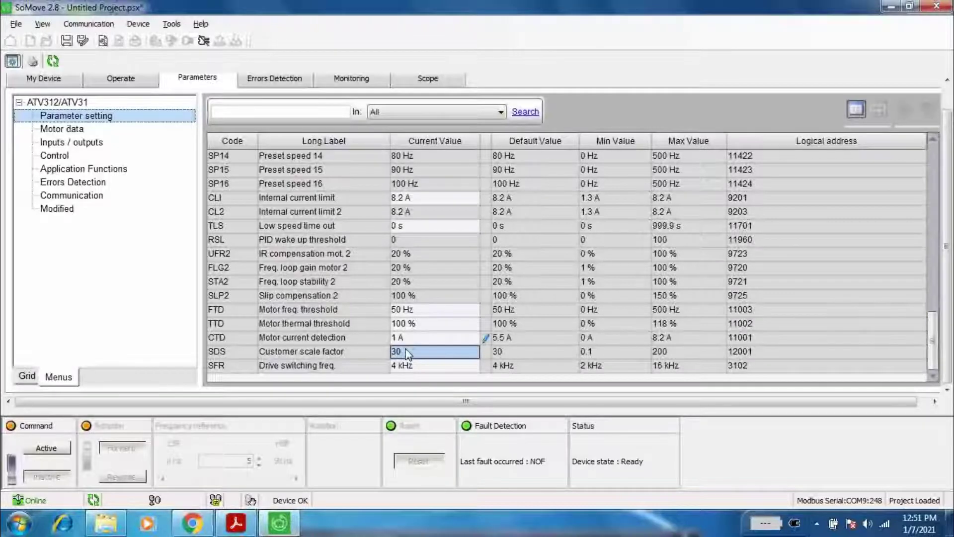
# Set the motor thermal current (ITH) to 1.5 A in the parameter settings
pyautogui.scroll(4, 409, 354)
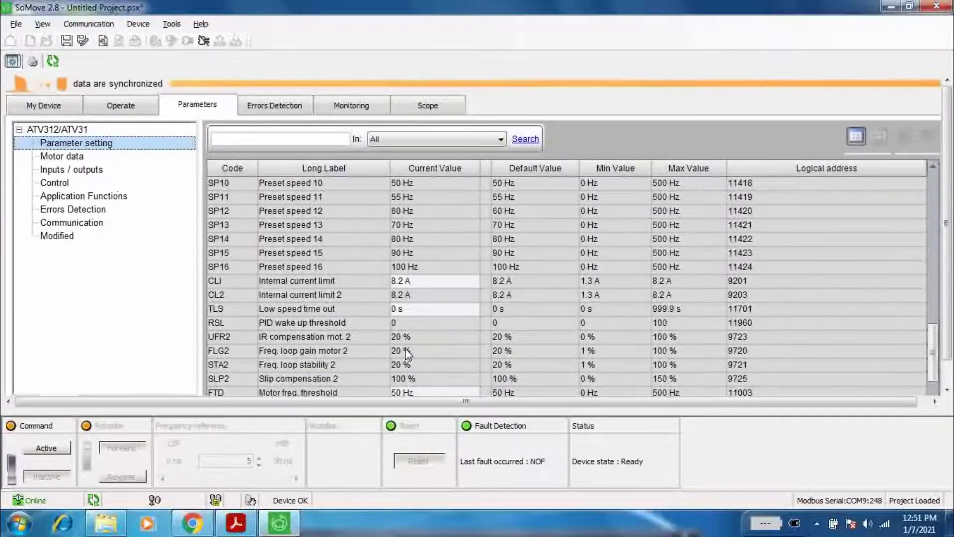
pyautogui.scroll(3, 408, 353)
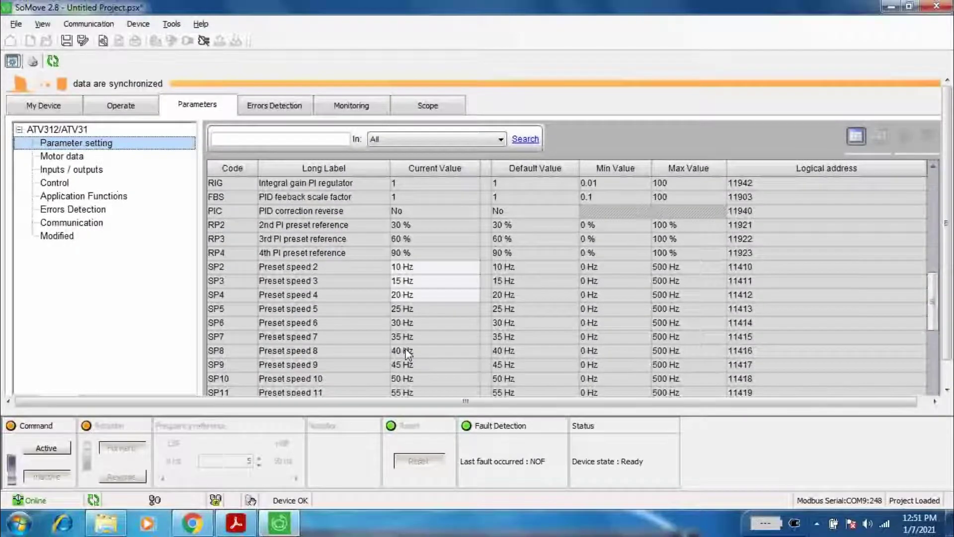
pyautogui.scroll(1, 409, 354)
pyautogui.scroll(3, 409, 354)
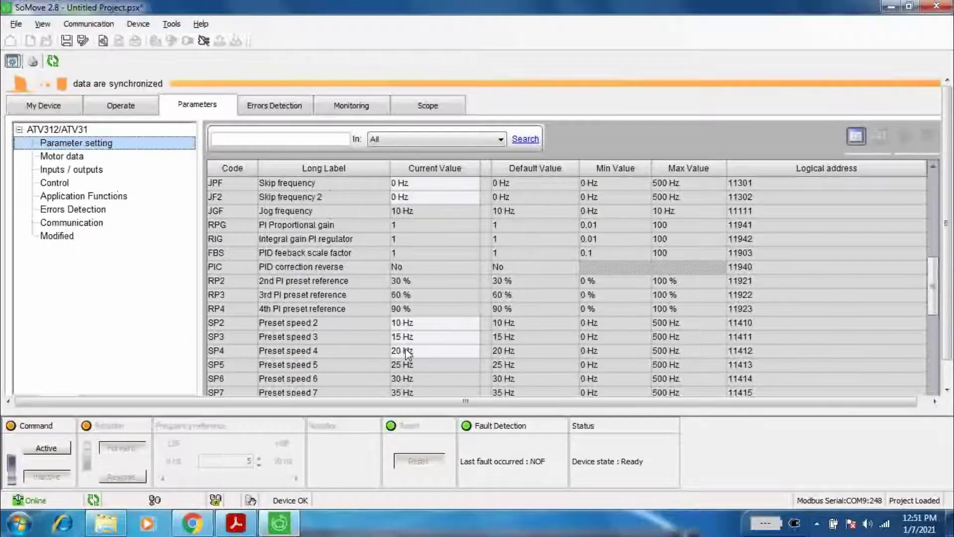
pyautogui.scroll(5, 409, 354)
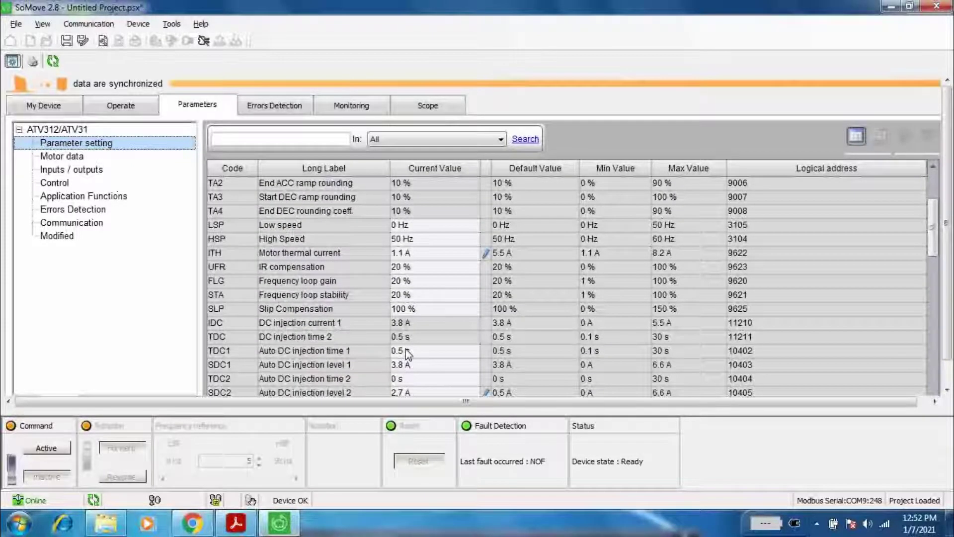
pyautogui.click(413, 254)
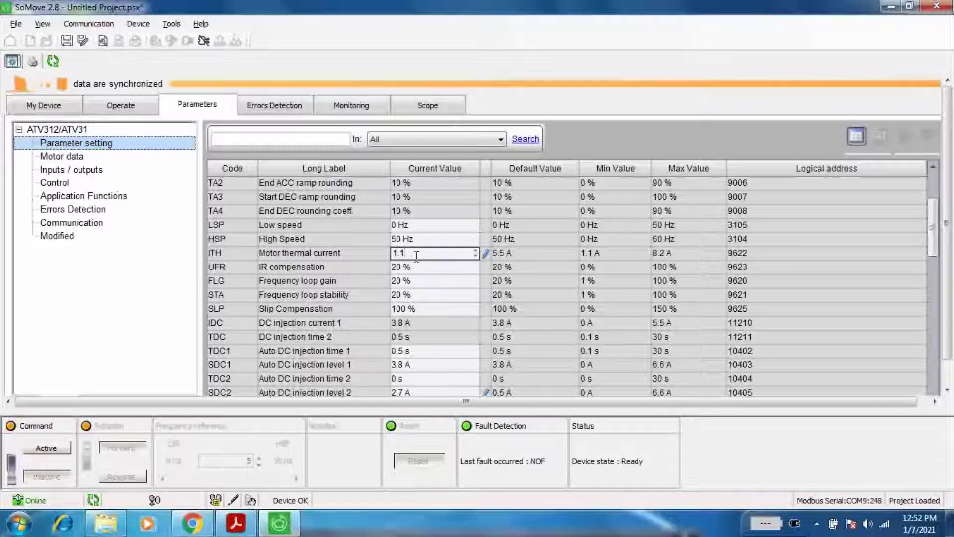
pyautogui.press('BackSpace')
pyautogui.write('5')
pyautogui.press('Return')
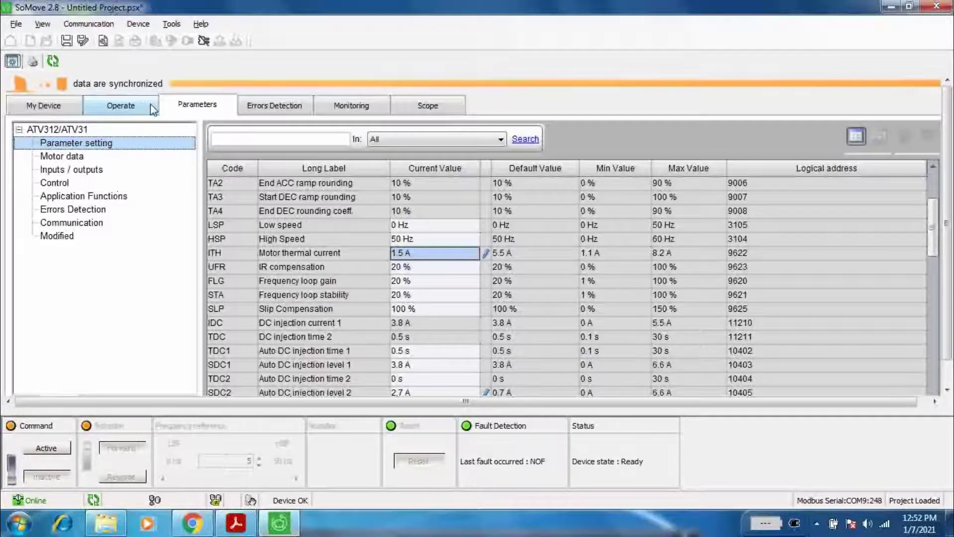
# Return to the monitoring widgets, reactivate the drive command and run the motor forward at 5 Hz
pyautogui.click(128, 107)
pyautogui.click(354, 108)
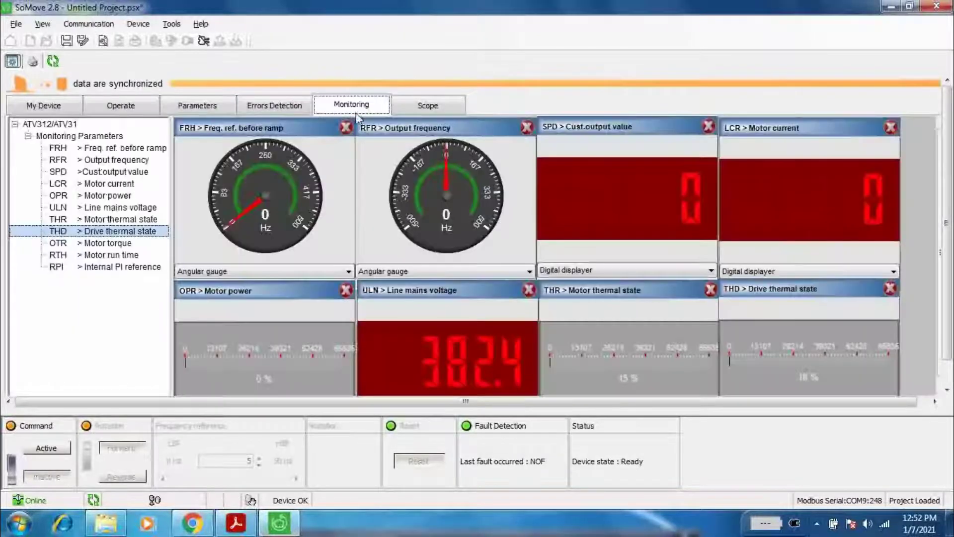
pyautogui.click(40, 448)
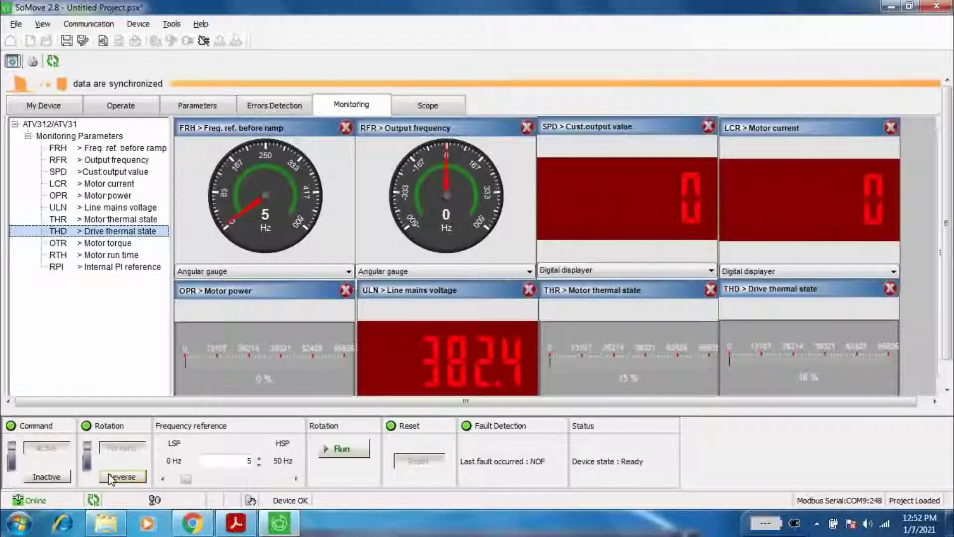
pyautogui.click(353, 443)
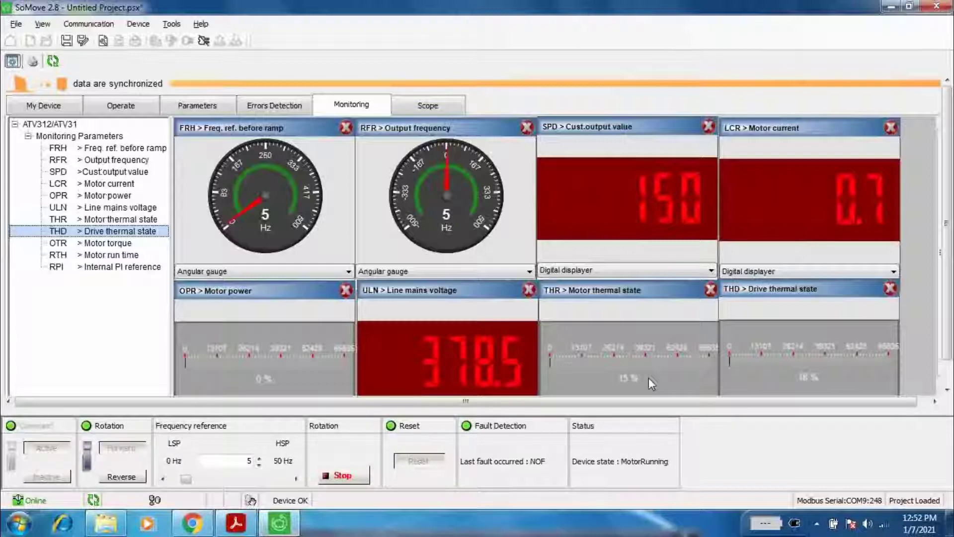
# Set the frequency reference to 15 Hz while the motor is running, and stop the motor
pyautogui.doubleClick(253, 460)
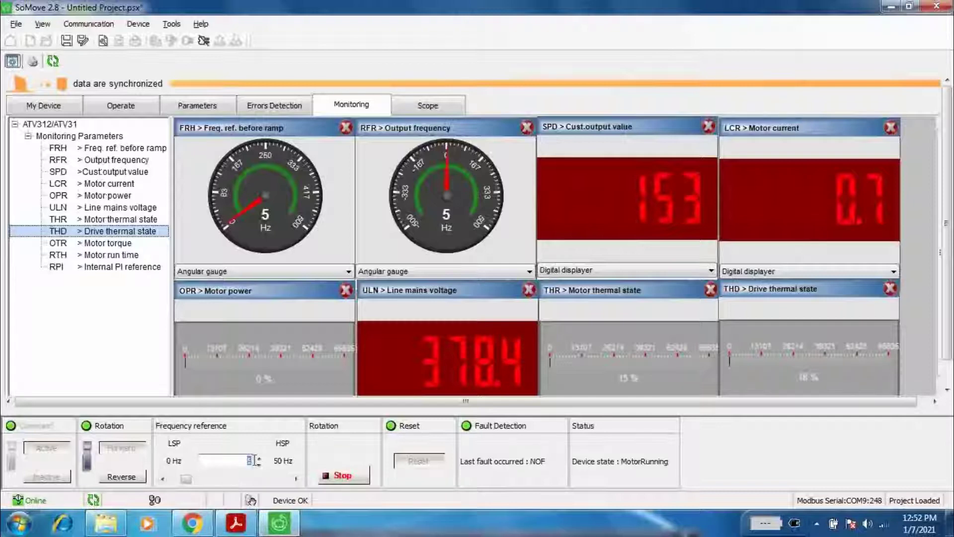
pyautogui.write('15')
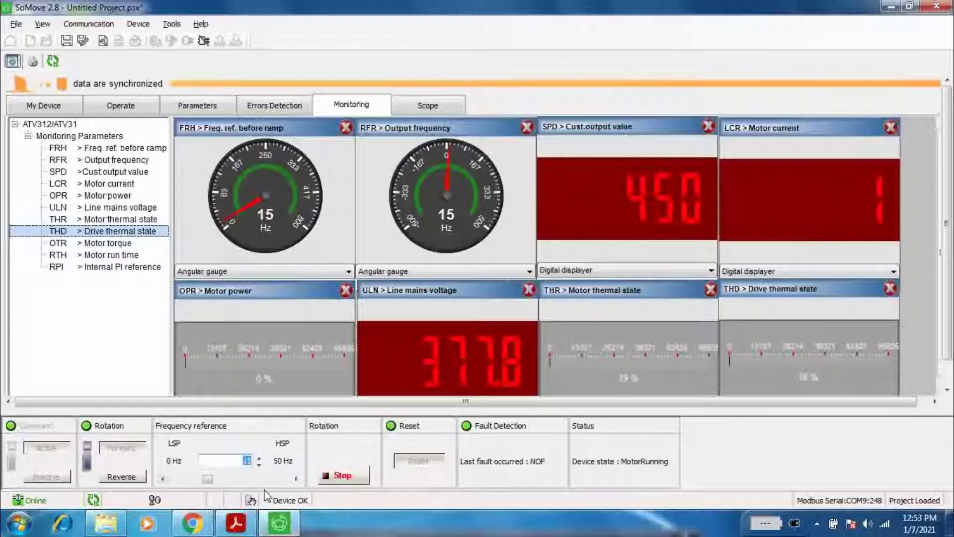
pyautogui.click(340, 479)
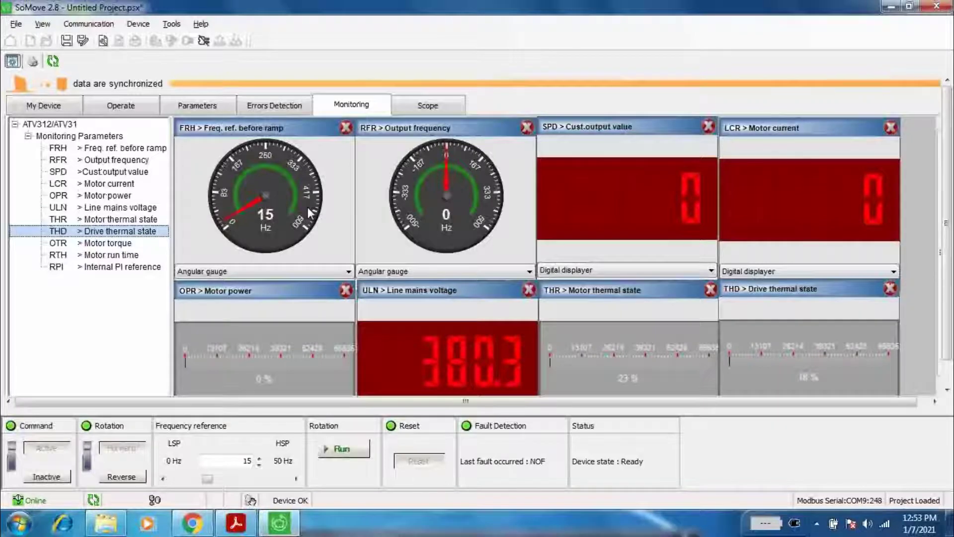
# Run the motor at 15 Hz and record a scope trace of the four channels, forcing the trigger
pyautogui.click(299, 107)
pyautogui.click(343, 106)
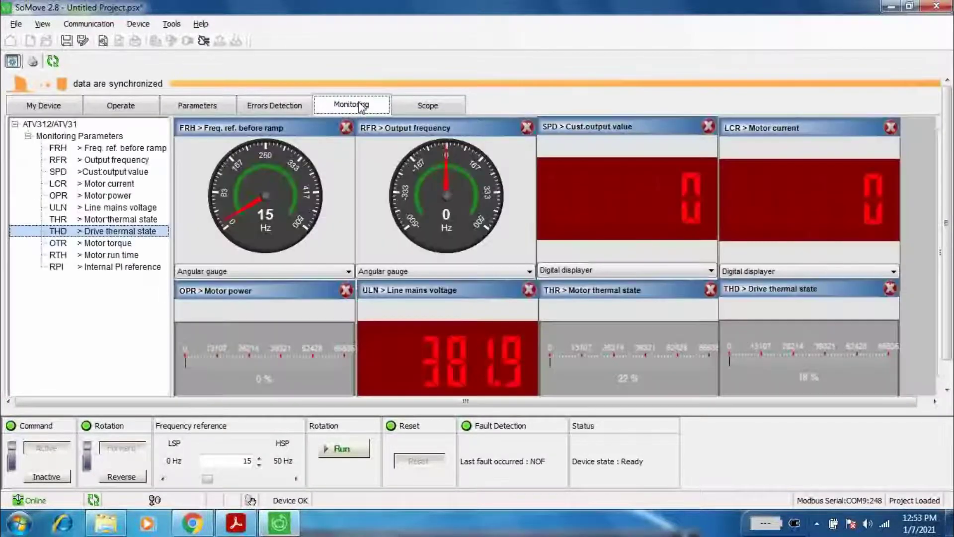
pyautogui.click(408, 104)
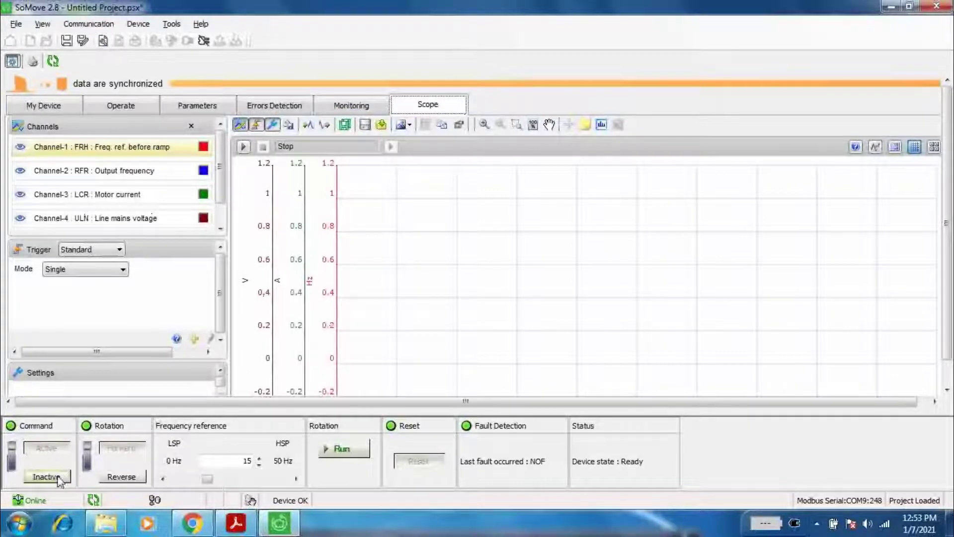
pyautogui.click(333, 450)
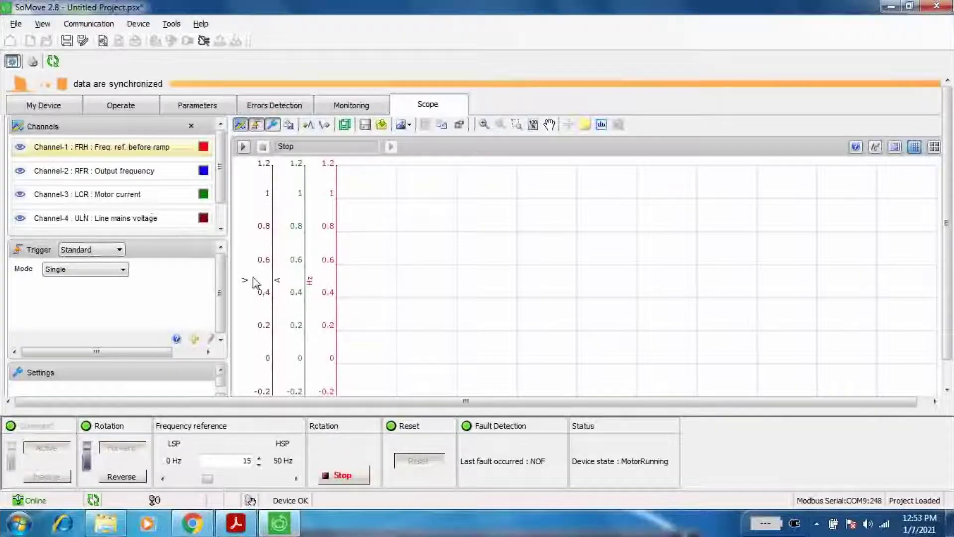
pyautogui.click(243, 146)
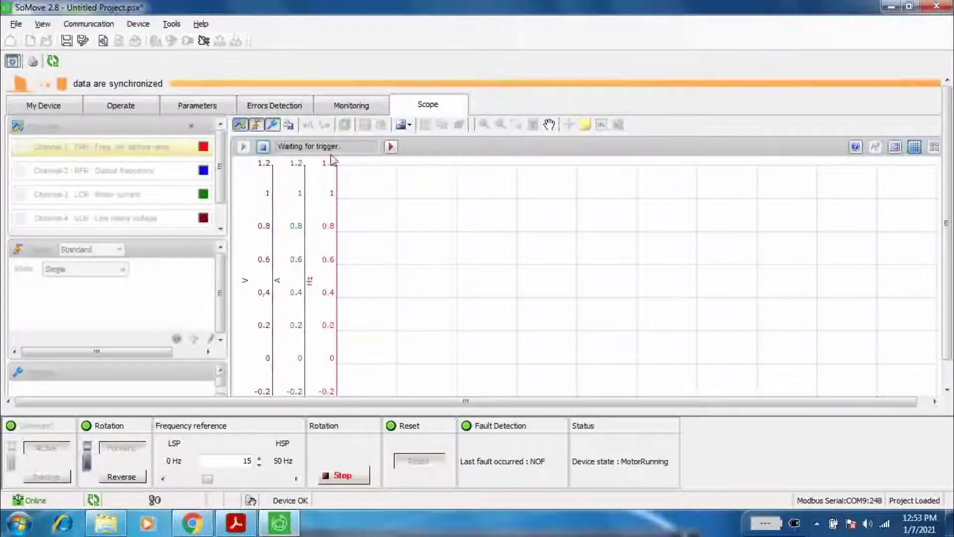
pyautogui.click(392, 147)
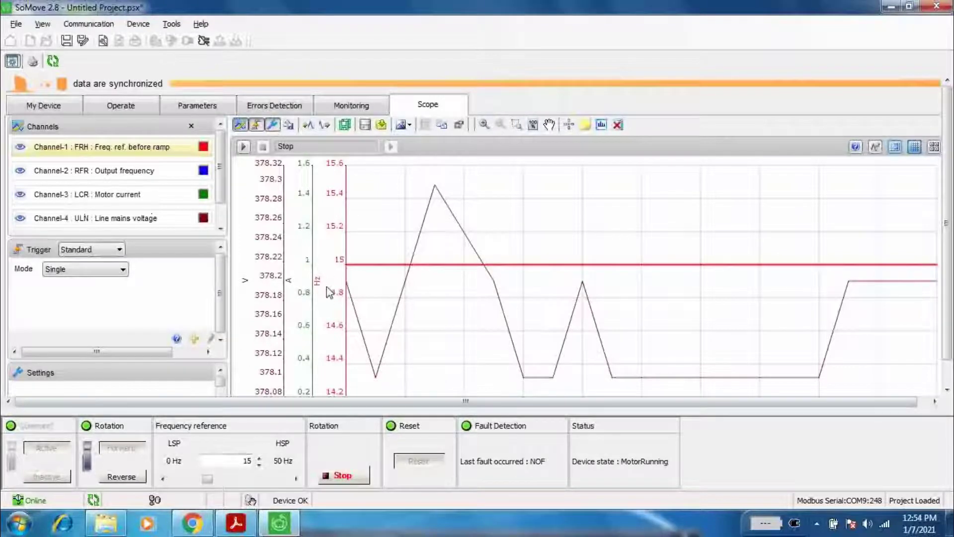
# Lower the frequency reference to 10 Hz and record another scope trace with a forced trigger
pyautogui.doubleClick(244, 460)
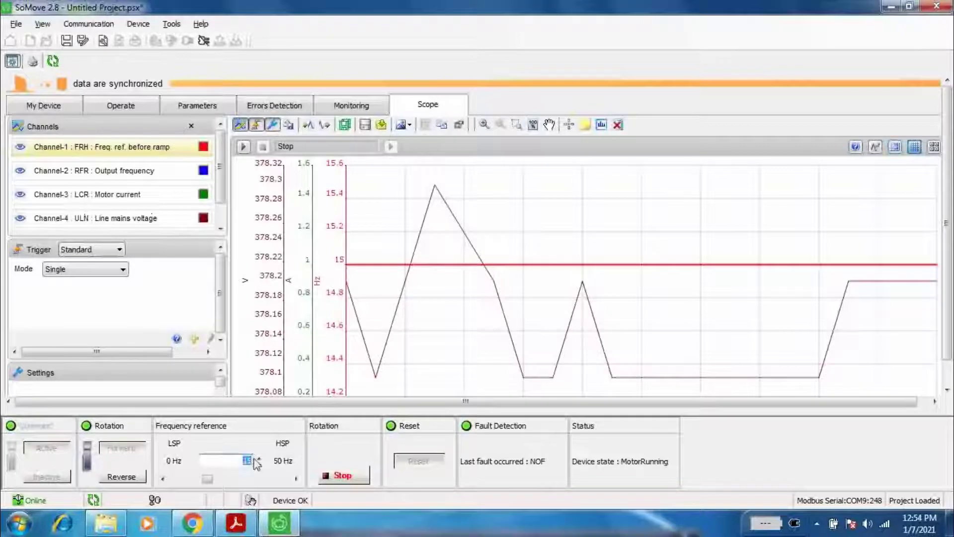
pyautogui.press('Down')
pyautogui.press('Down')
pyautogui.press('Down')
pyautogui.click(248, 149)
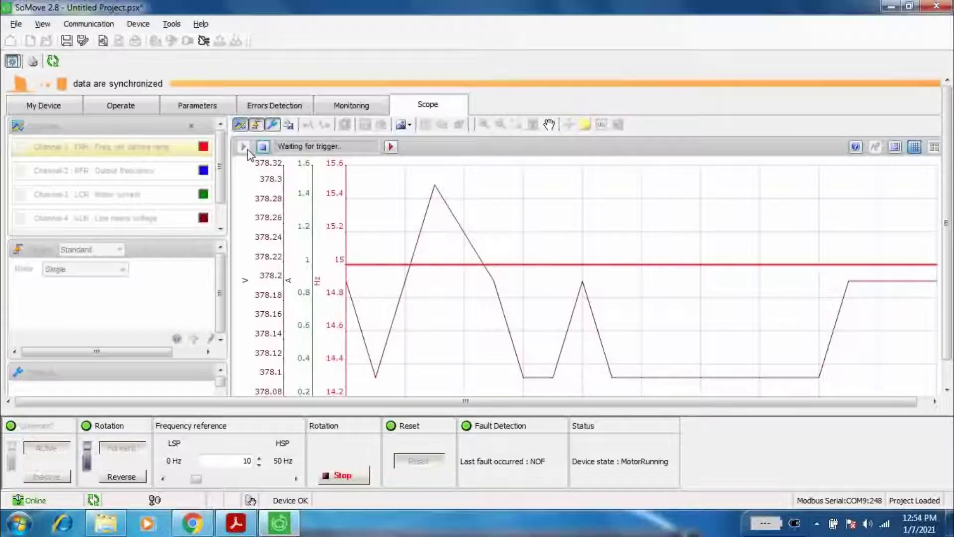
pyautogui.click(391, 147)
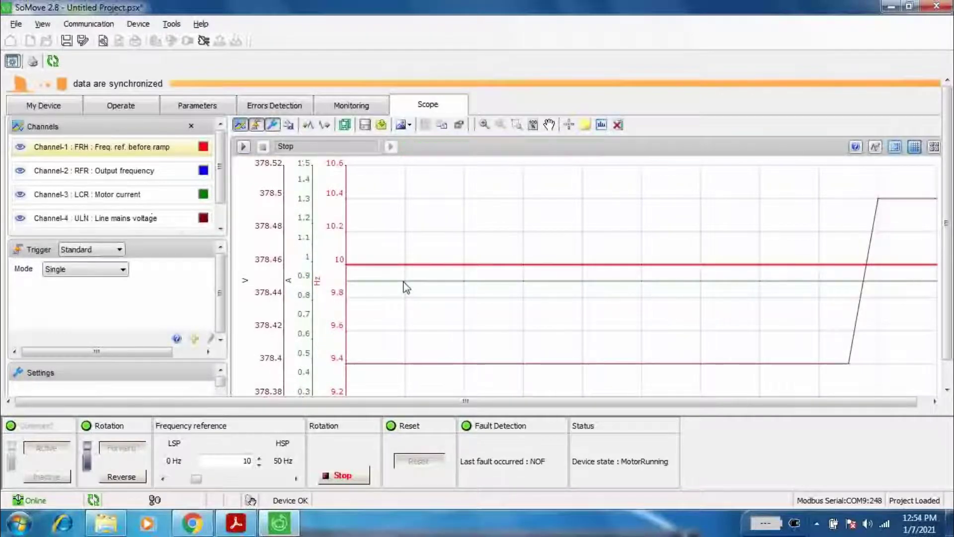
# Stop the motor and set the scope's sampling duration to 1 min
pyautogui.click(338, 476)
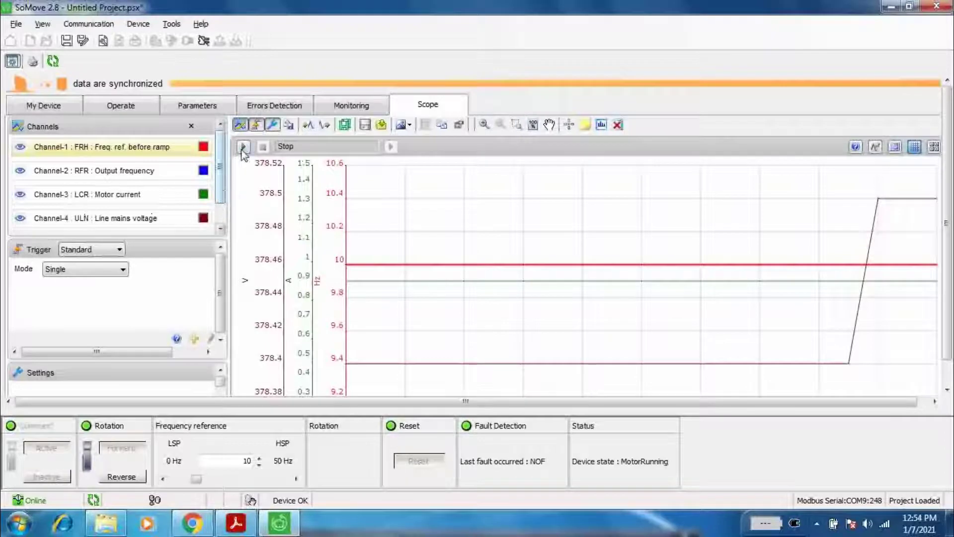
pyautogui.scroll(-2, 218, 223)
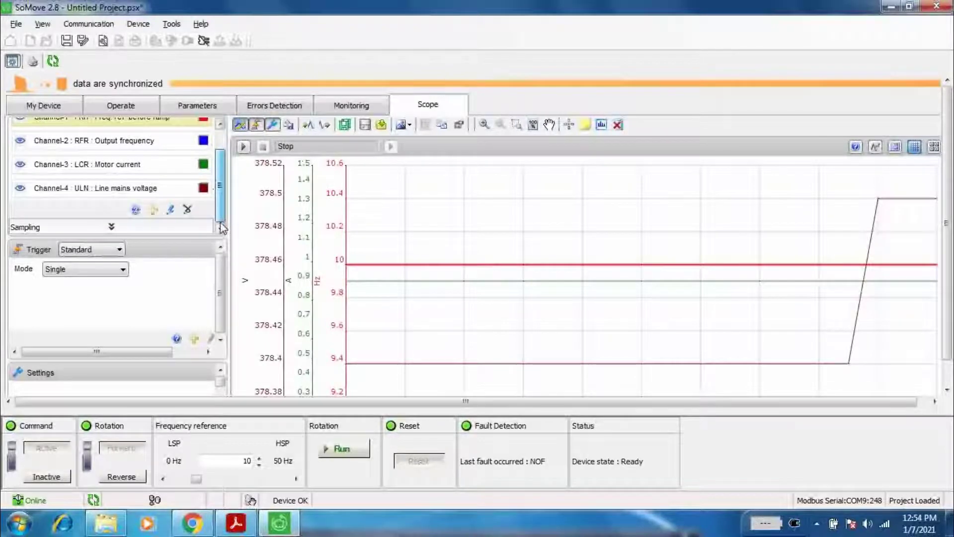
pyautogui.click(111, 227)
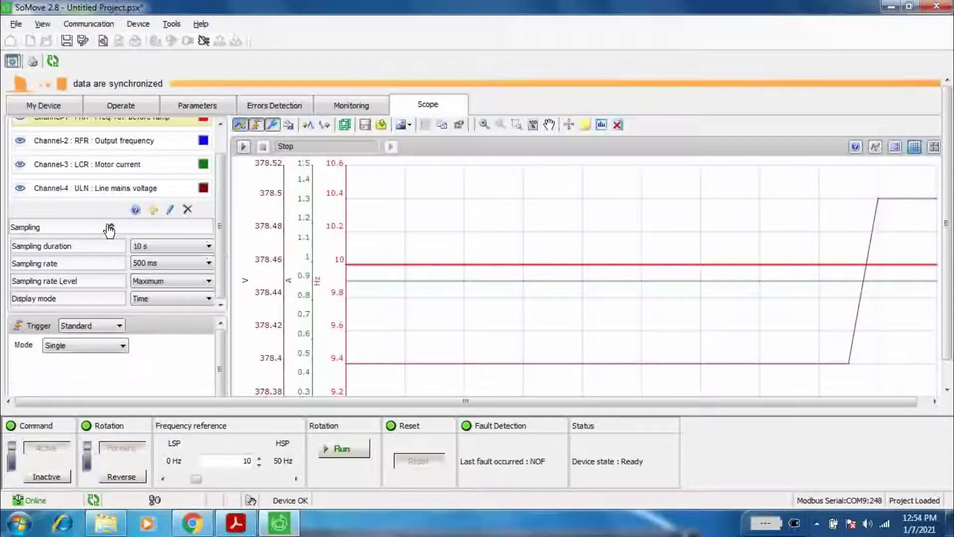
pyautogui.click(170, 249)
pyautogui.click(164, 277)
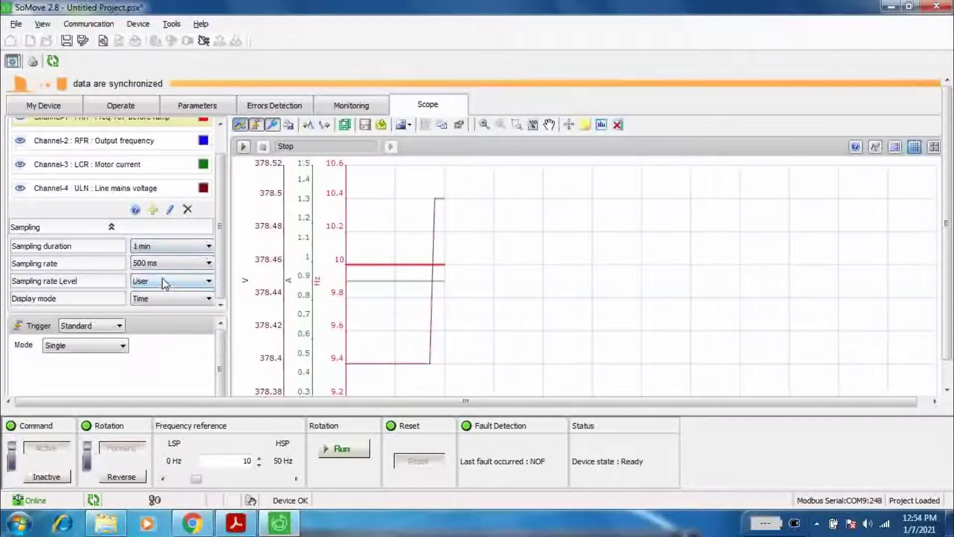
# Start a one-minute scope recording with a forced trigger and run the motor at 10 Hz
pyautogui.click(244, 146)
pyautogui.click(392, 147)
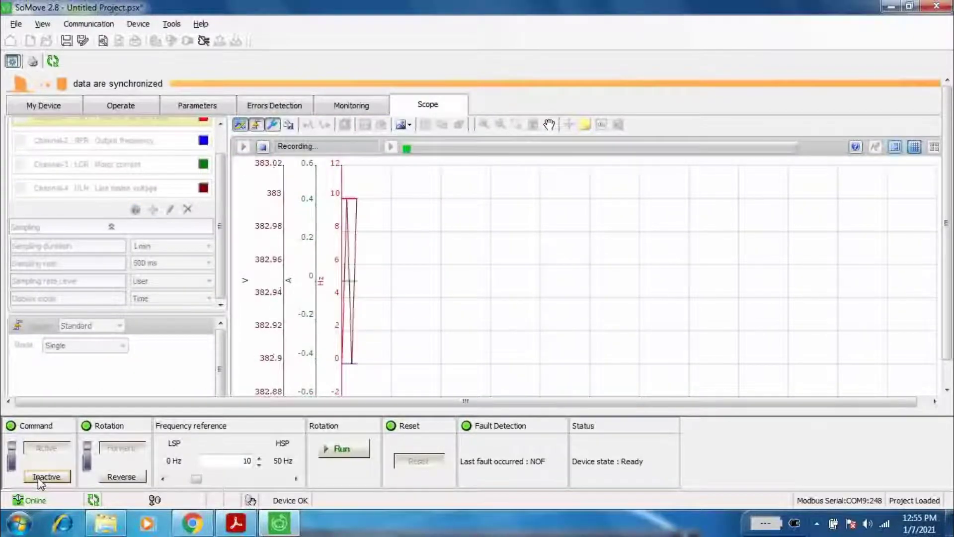
pyautogui.click(348, 444)
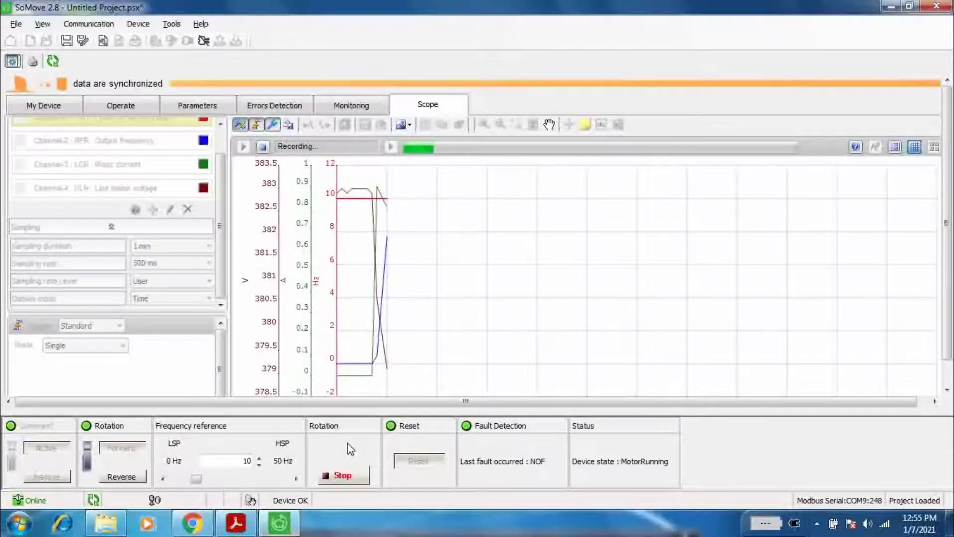
# Vary the frequency reference during recording to 11, 11.9, 11, 15.6 and finally 10.2 Hz, and stop the motor
pyautogui.click(258, 458)
pyautogui.click(258, 458)
pyautogui.click(258, 458)
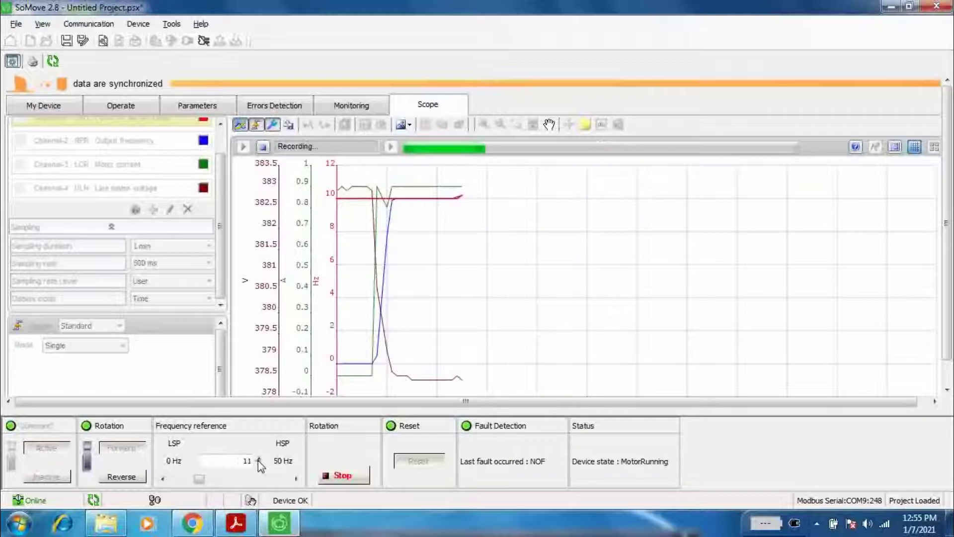
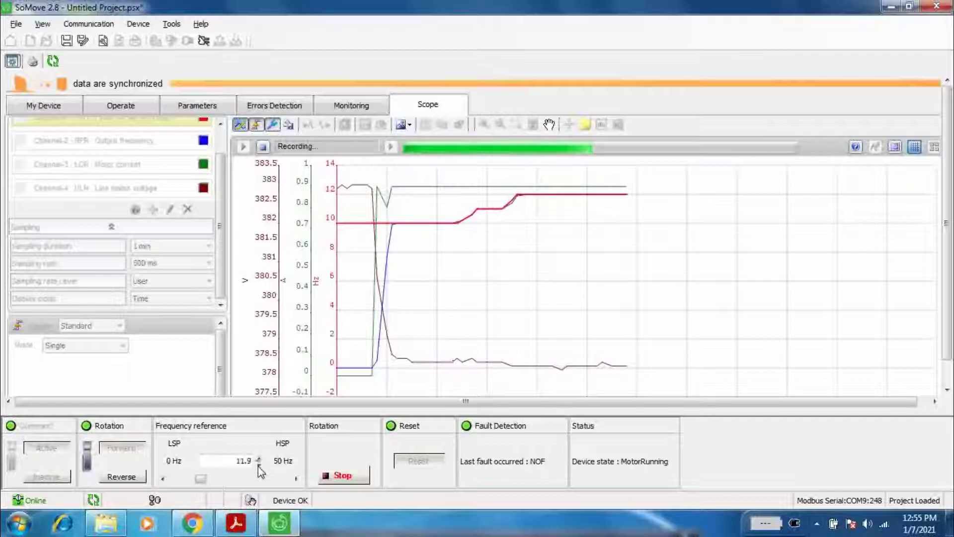
pyautogui.click(258, 464)
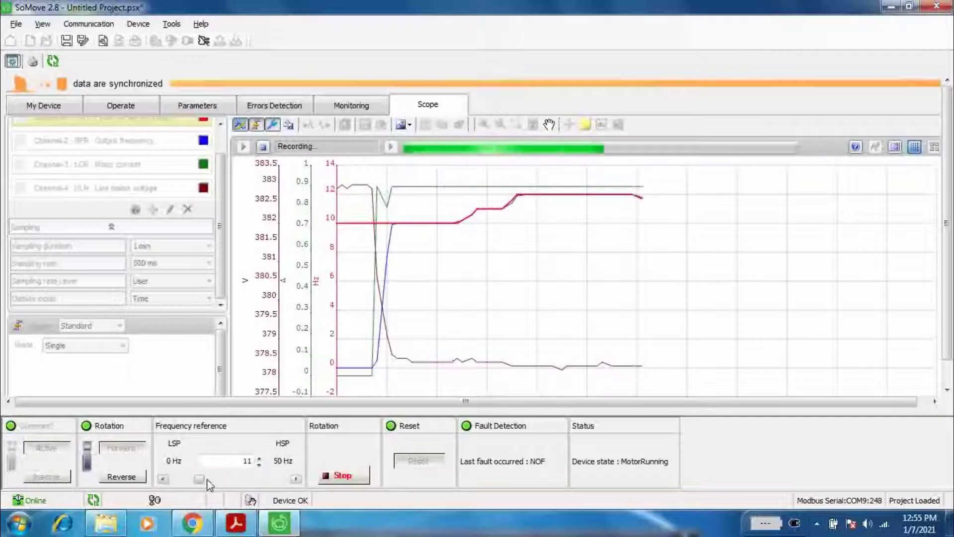
pyautogui.moveTo(199, 479); pyautogui.dragTo(208, 483)
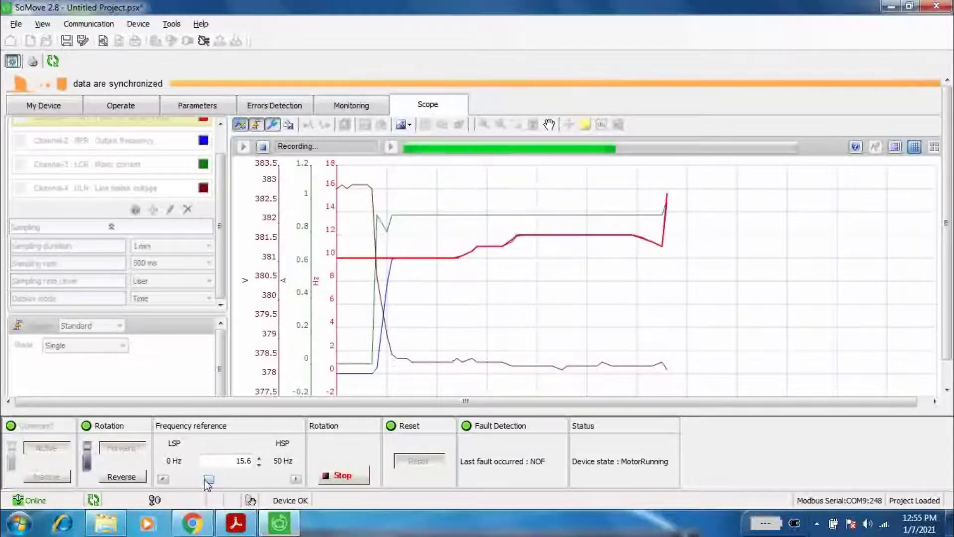
pyautogui.moveTo(207, 483); pyautogui.dragTo(199, 485)
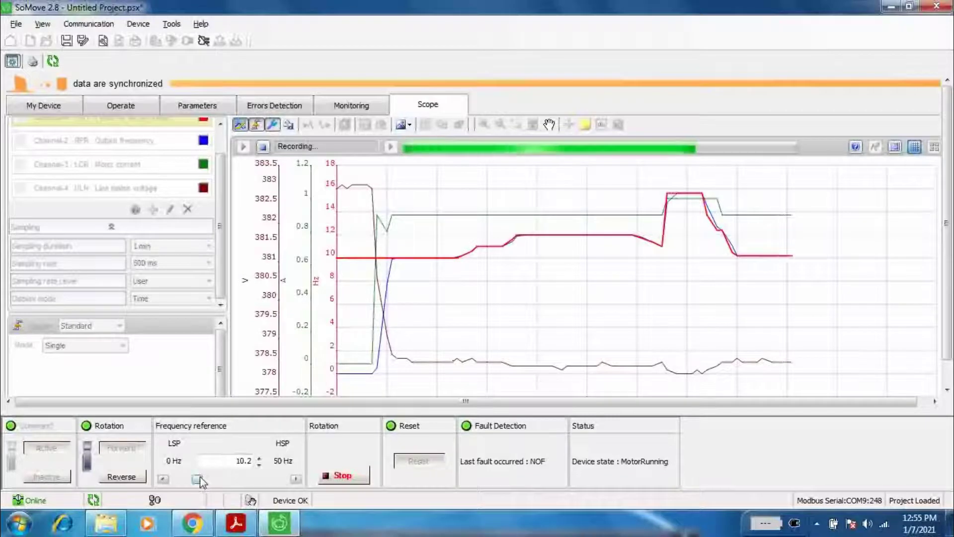
pyautogui.click(342, 478)
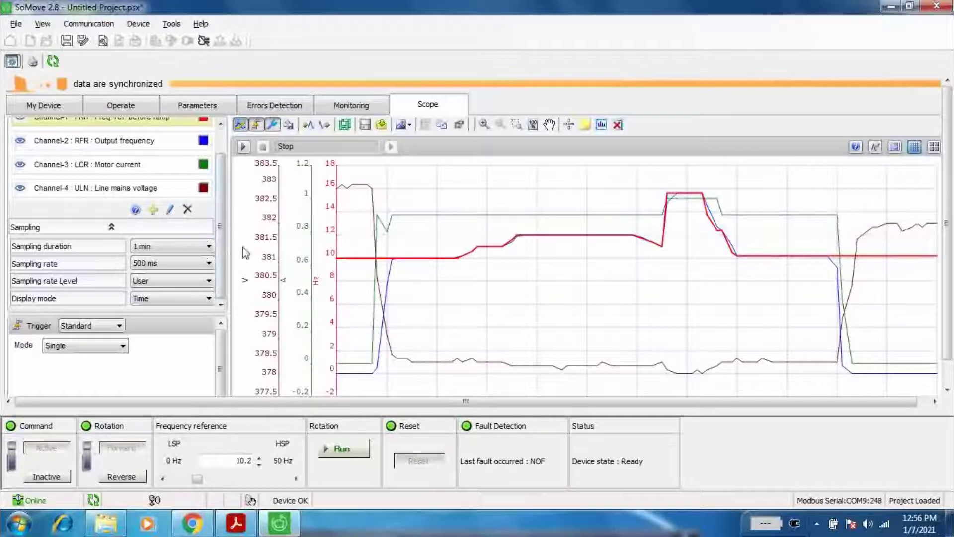
# Export all available scope data, saving the scope configuration and traces to the desktop
pyautogui.click(345, 125)
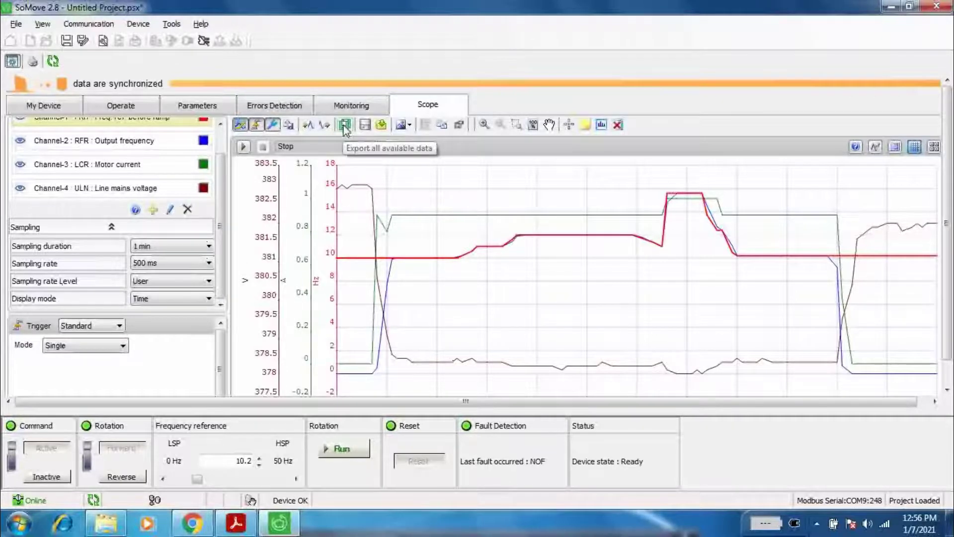
pyautogui.click(345, 125)
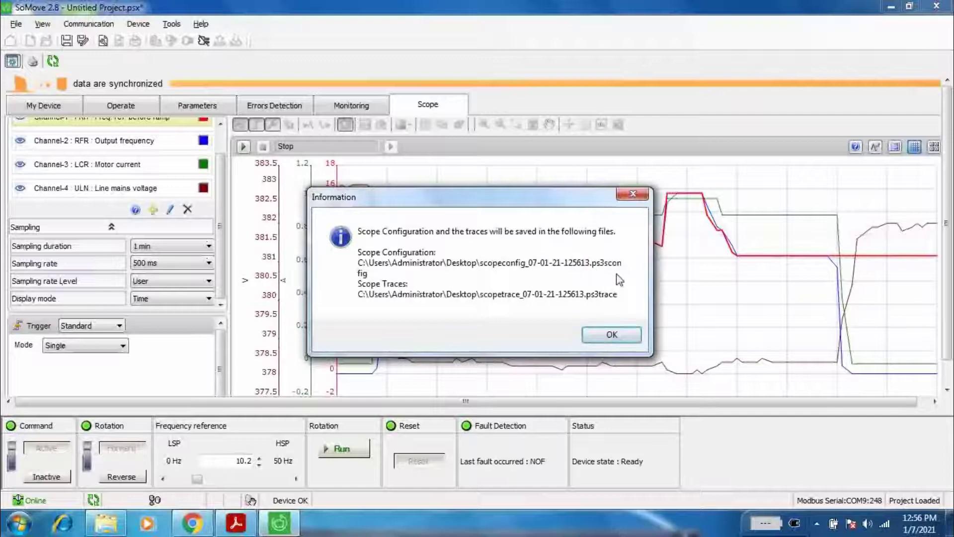
pyautogui.click(613, 338)
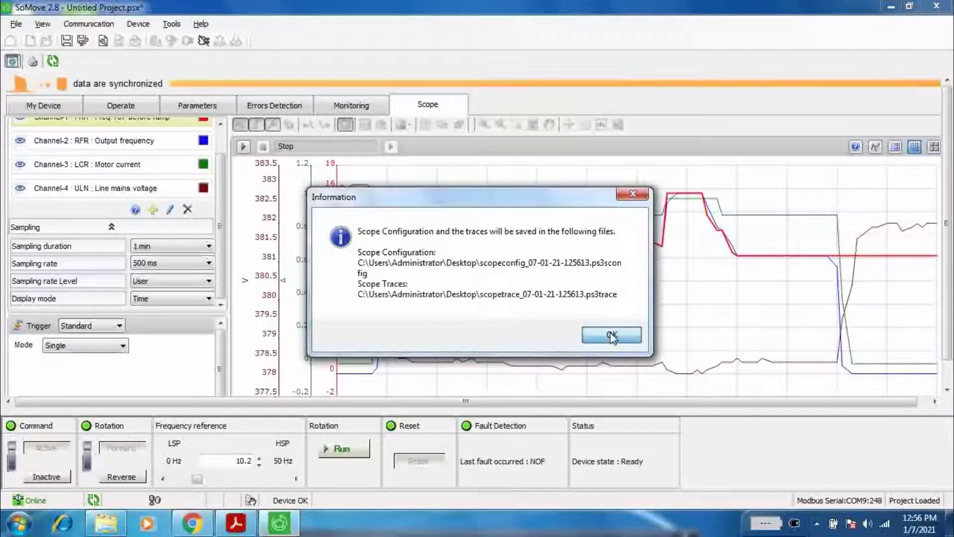
pyautogui.click(613, 338)
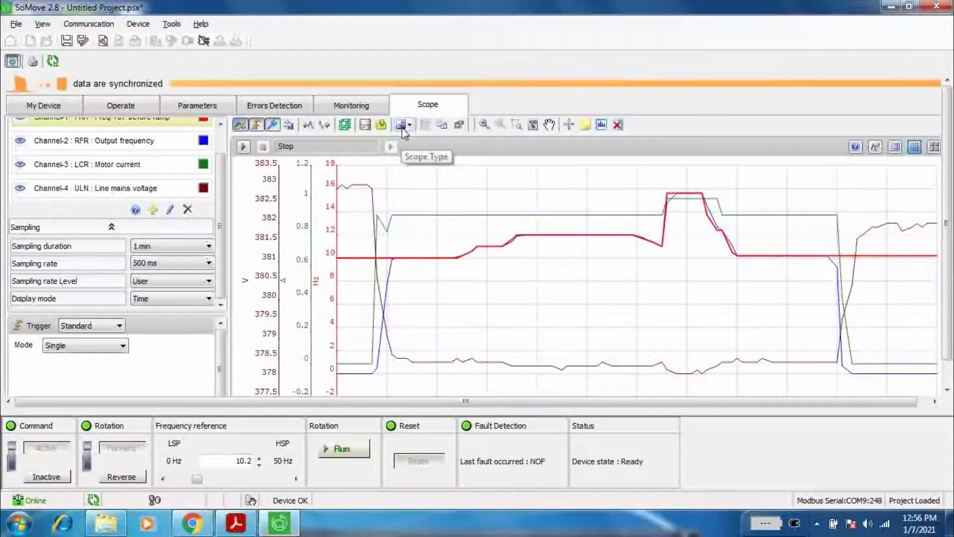
# Export the recorded scope trace to the desktop as an Excel file named "Export 1"
pyautogui.click(326, 125)
pyautogui.click(468, 365)
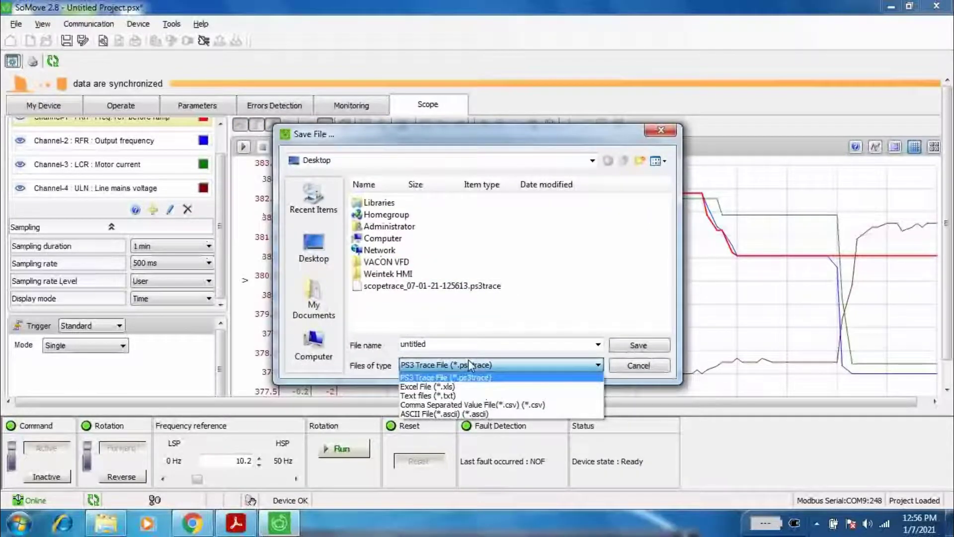
pyautogui.click(467, 386)
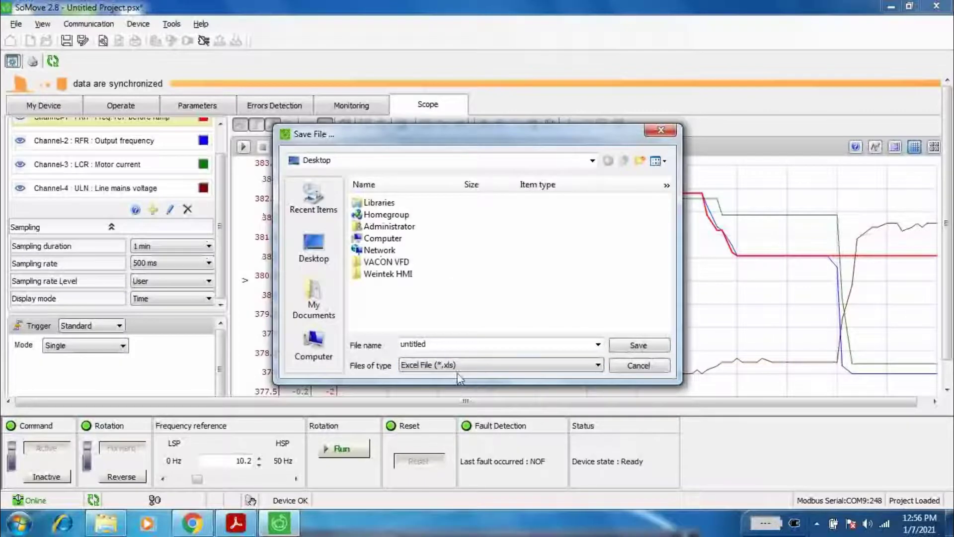
pyautogui.doubleClick(450, 348)
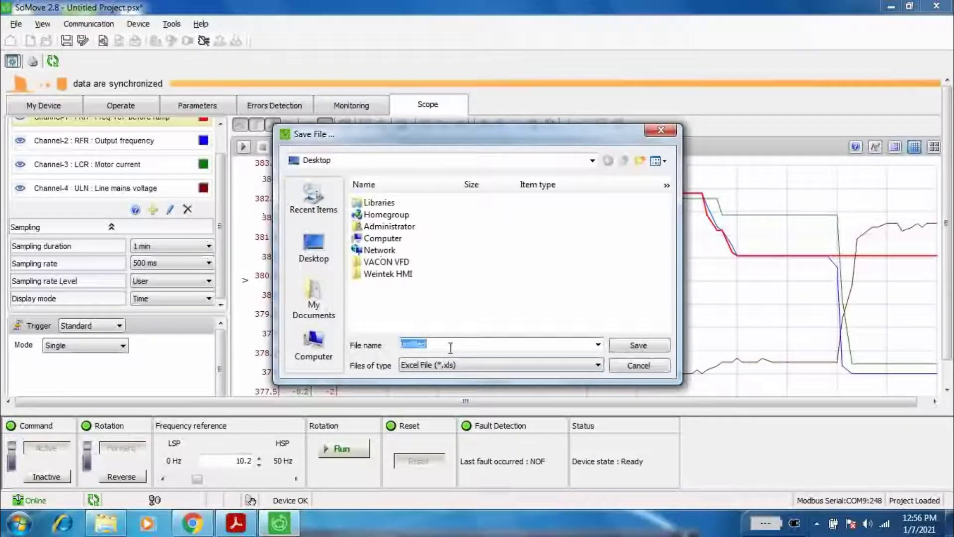
pyautogui.write('Export 1')
pyautogui.press('Return')
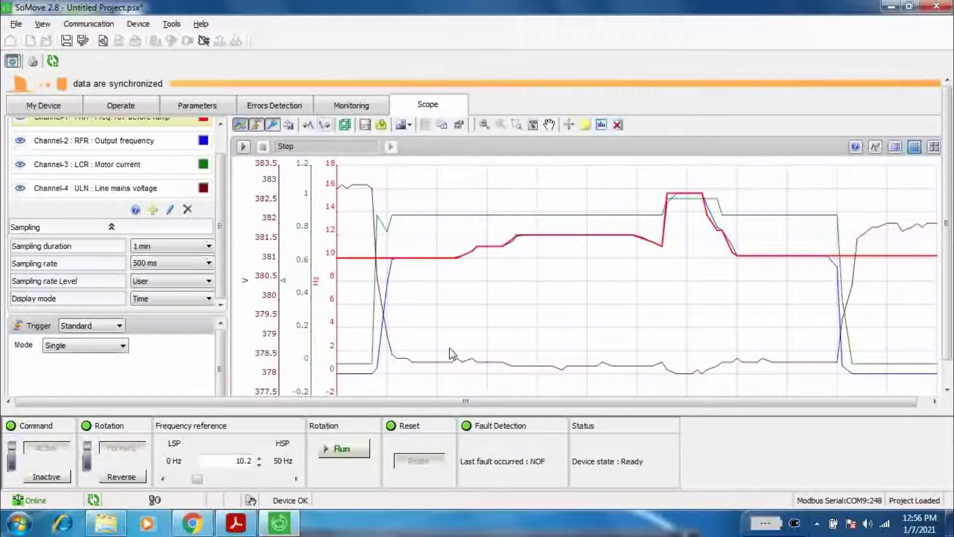
# Open the "Export 1" file from the desktop in Excel and examine the time and value columns of each parameter
pyautogui.click(895, 8)
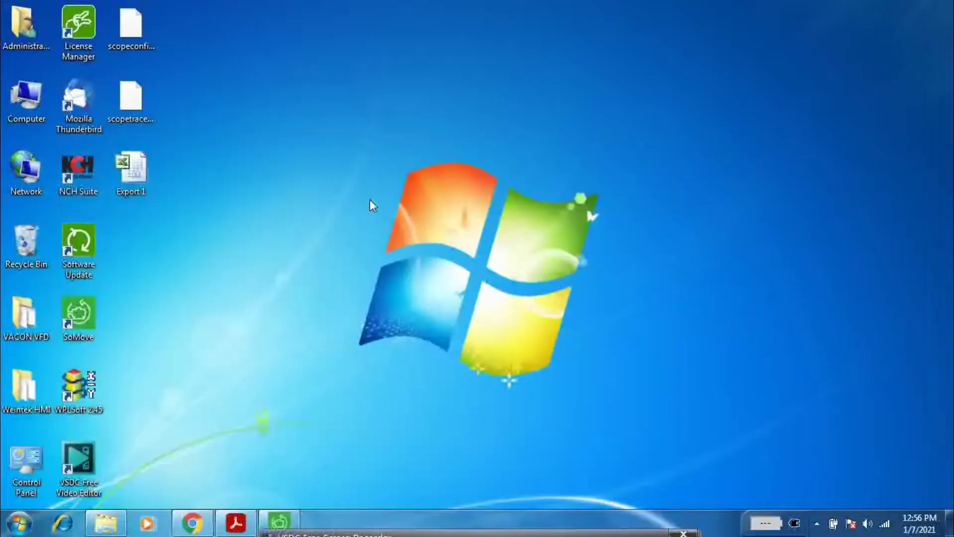
pyautogui.doubleClick(128, 175)
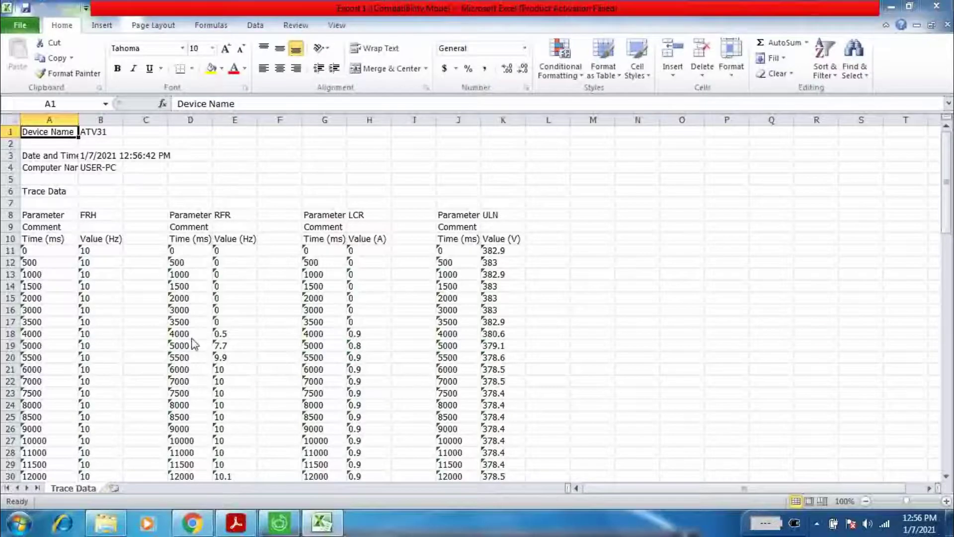
pyautogui.click(618, 393)
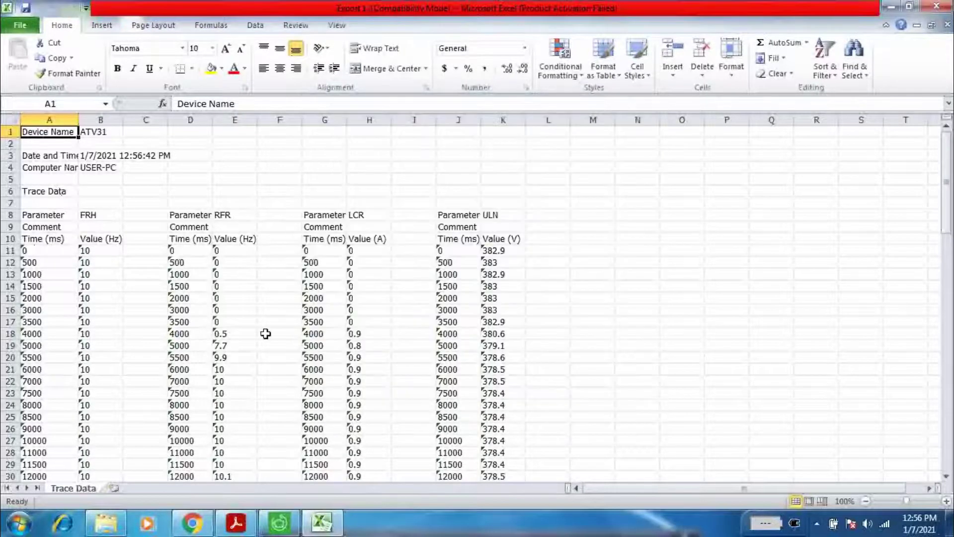
pyautogui.click(52, 239)
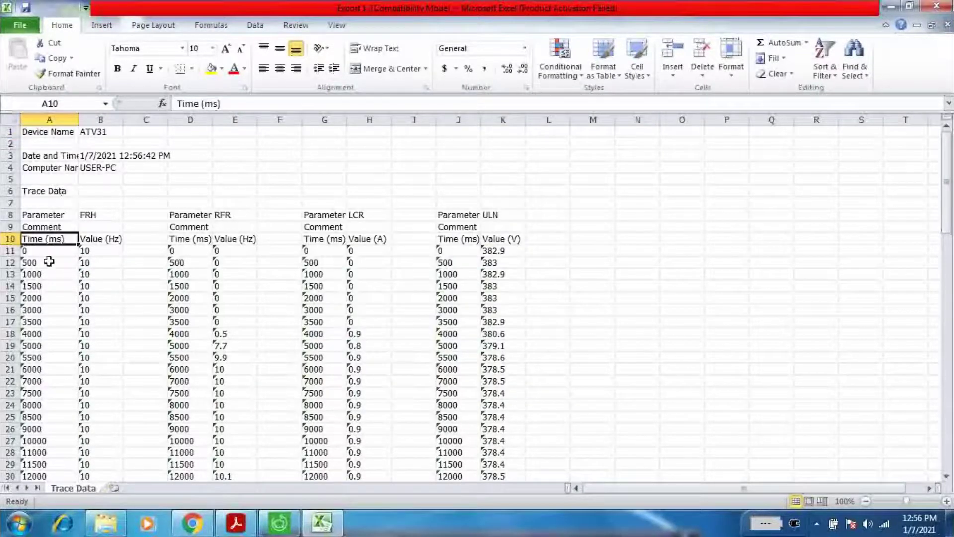
# Examine the exported trace data from the first time sample to the last row, including the FRH frequency value column
pyautogui.click(49, 262)
pyautogui.scroll(-1, 59, 356)
pyautogui.scroll(-20, 58, 356)
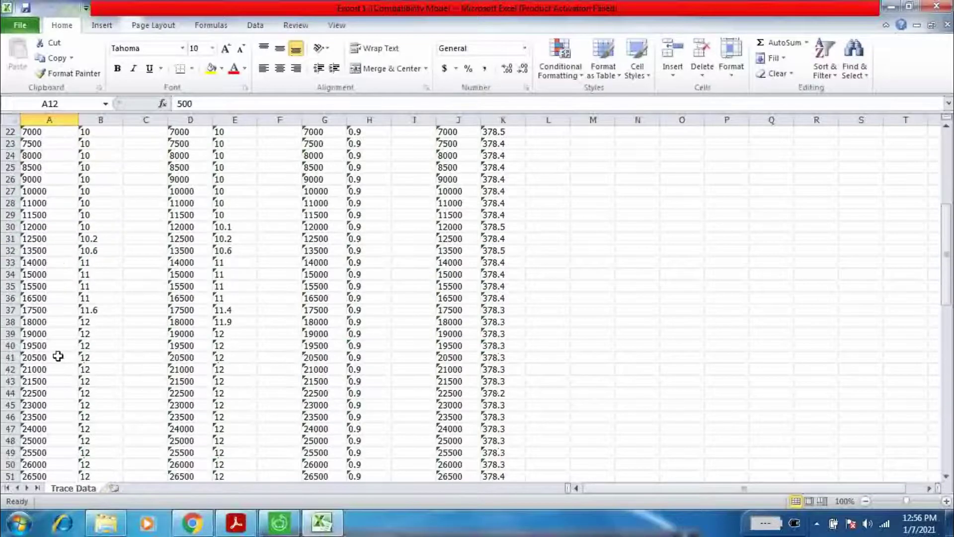
pyautogui.scroll(2, 58, 356)
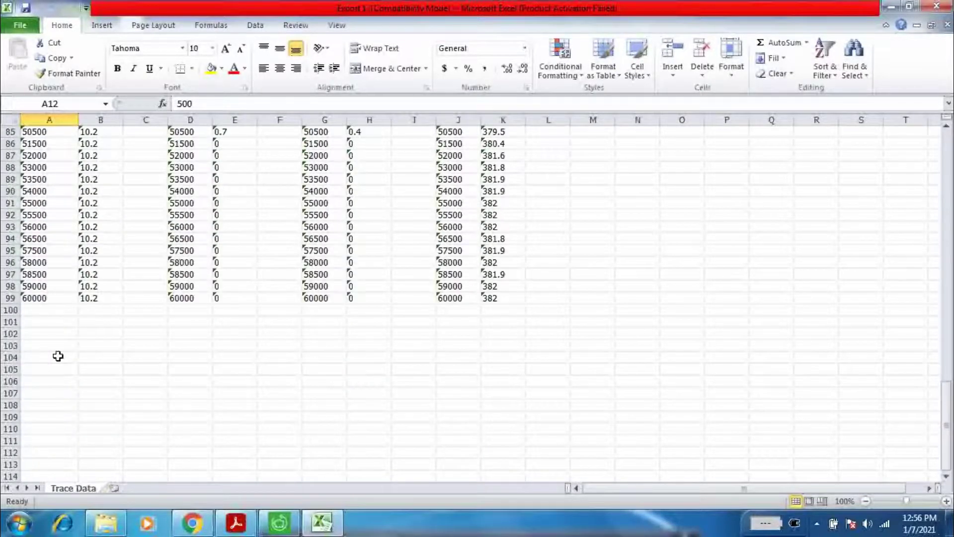
pyautogui.click(58, 298)
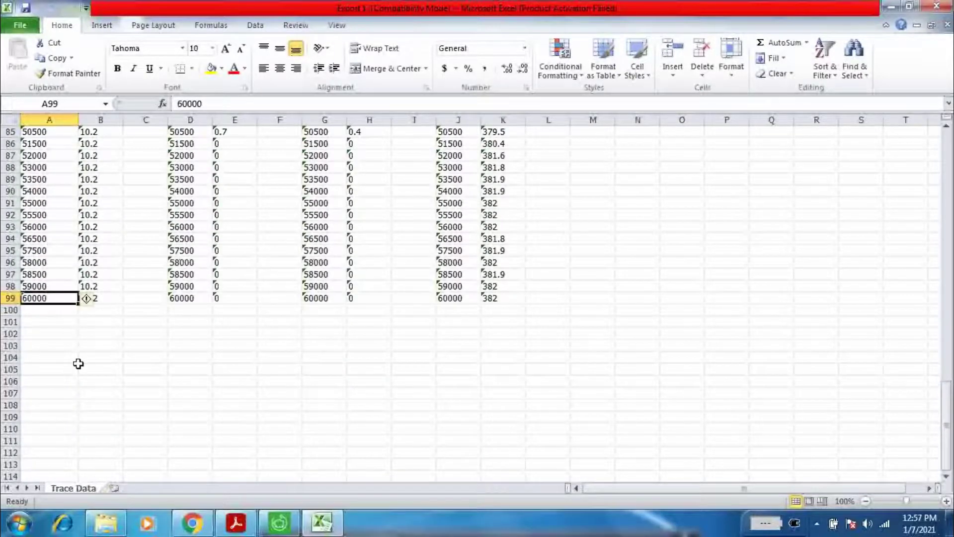
pyautogui.scroll(20, 78, 361)
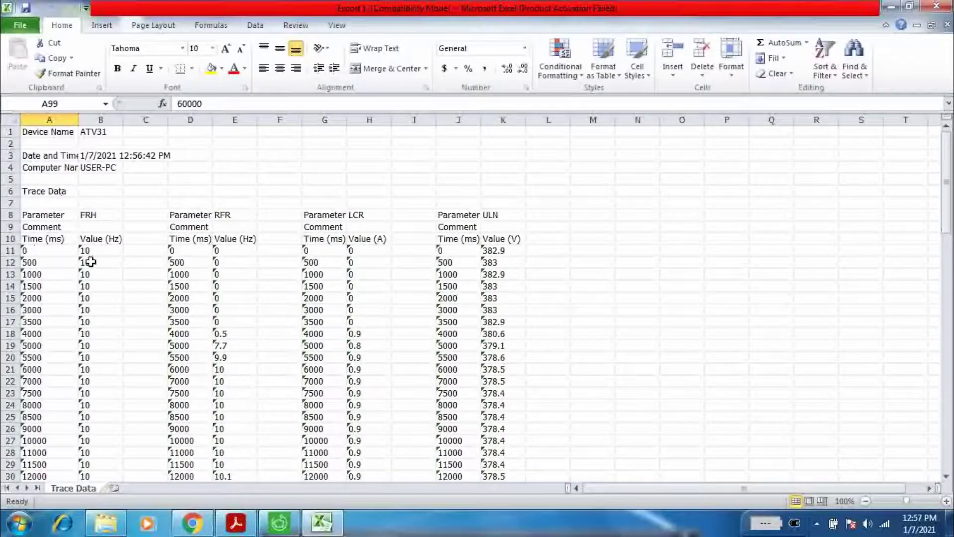
pyautogui.moveTo(99, 251)
pyautogui.mouseDown()
pyautogui.moveTo(94, 507)
pyautogui.moveTo(109, 250)
pyautogui.mouseUp()
pyautogui.scroll(20, 163, 306)
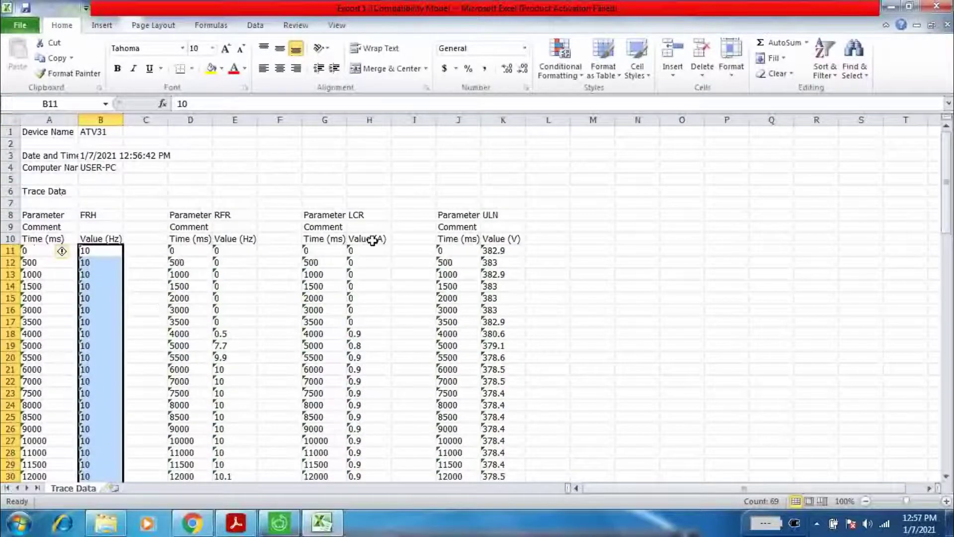
# Close the exported spreadsheet and switch back to SoMove to check the last-error history and the monitoring gauges
pyautogui.click(936, 6)
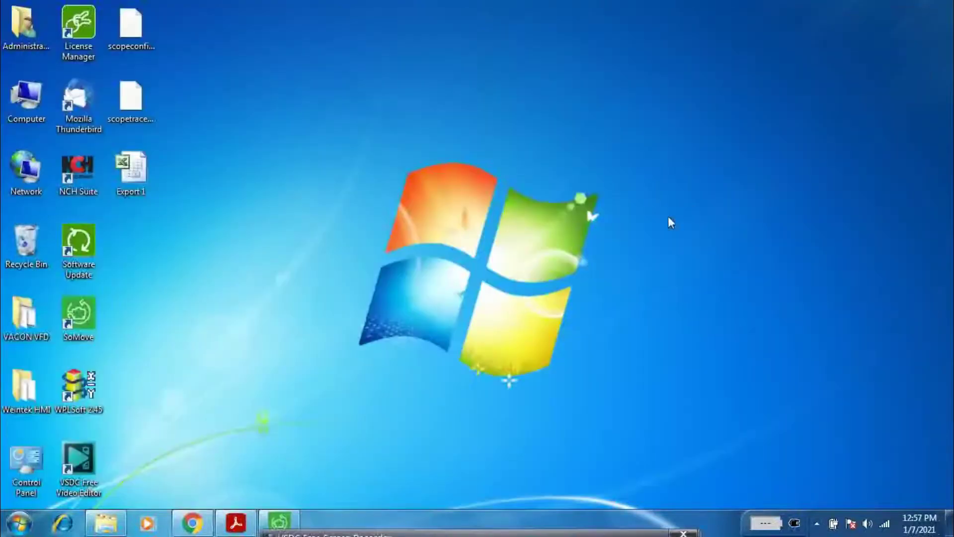
pyautogui.click(275, 521)
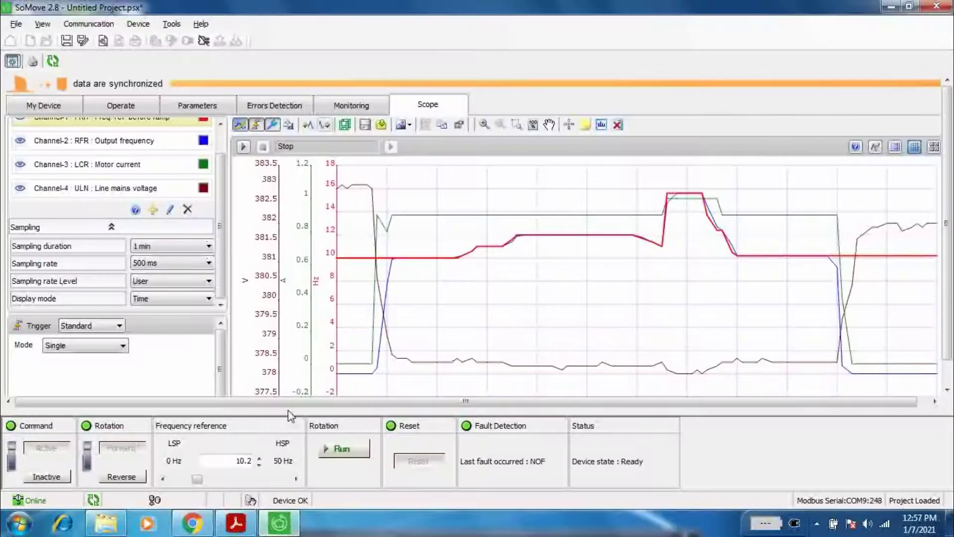
pyautogui.click(351, 105)
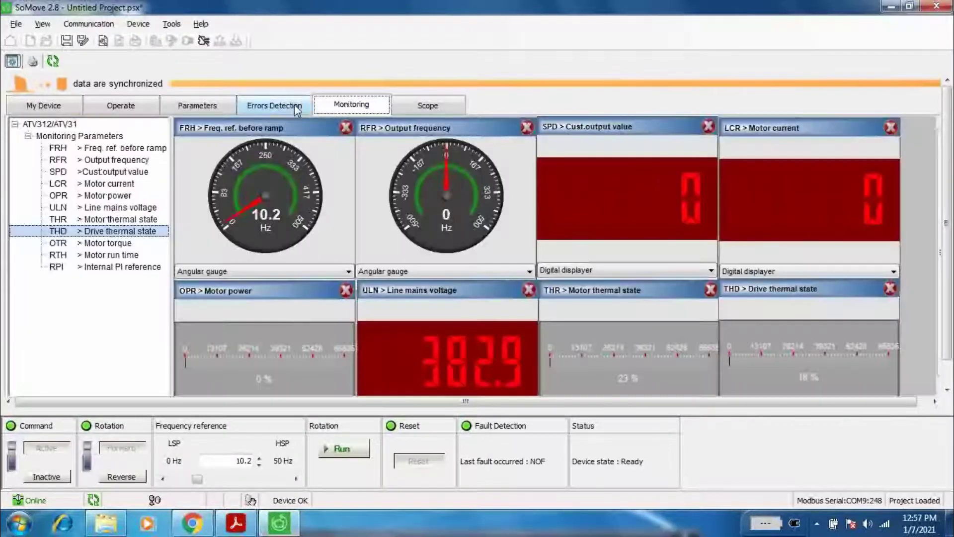
pyautogui.click(288, 108)
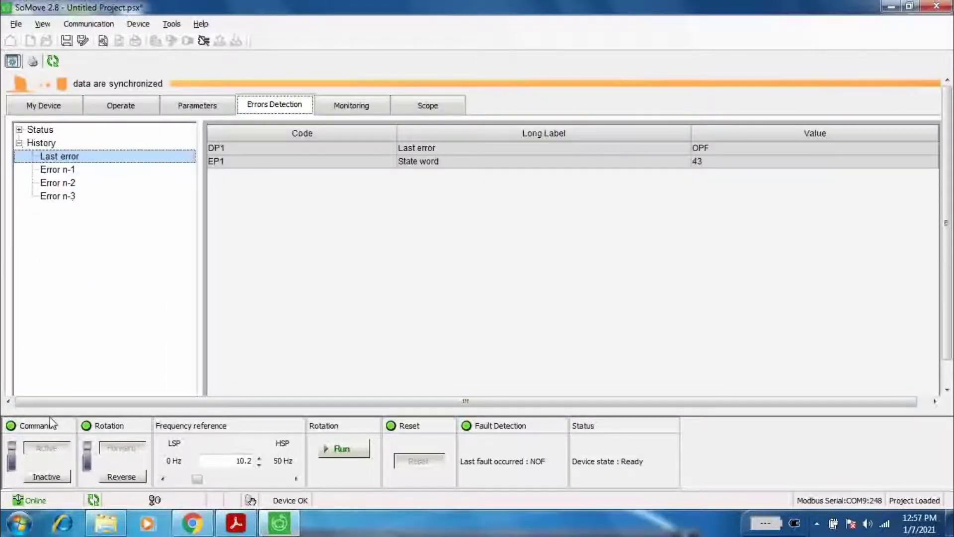
pyautogui.click(355, 110)
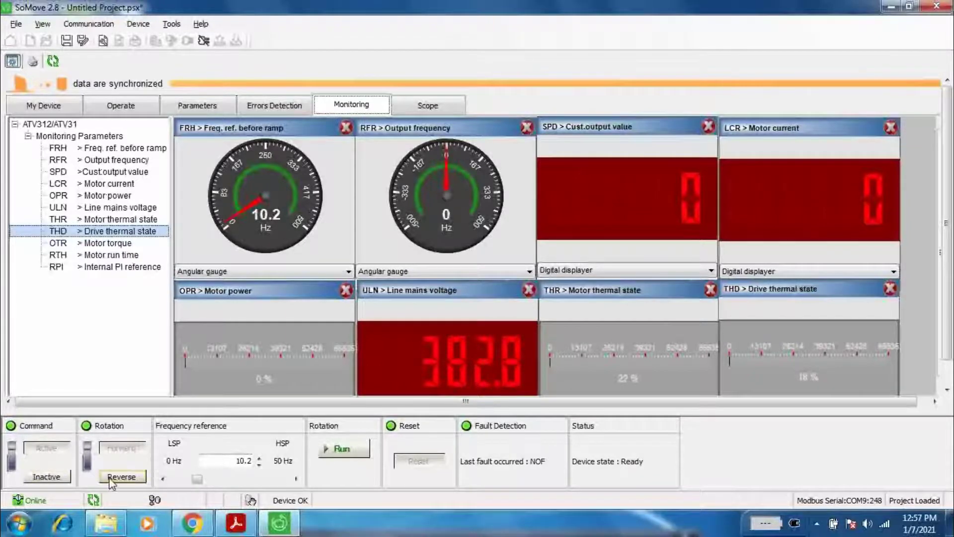
# Set the frequency reference to 0 Hz, then make the PC command inactive and hide the command panel
pyautogui.click(12, 62)
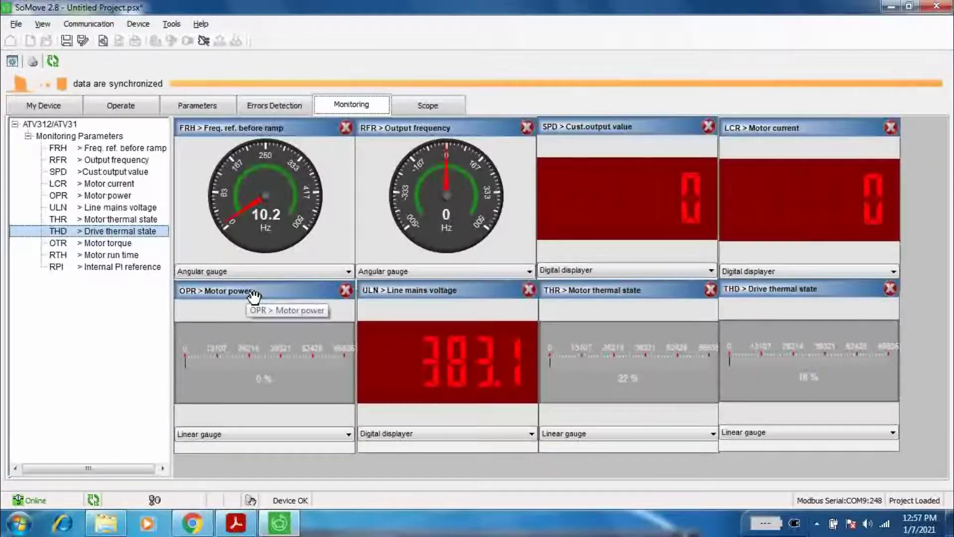
pyautogui.click(12, 62)
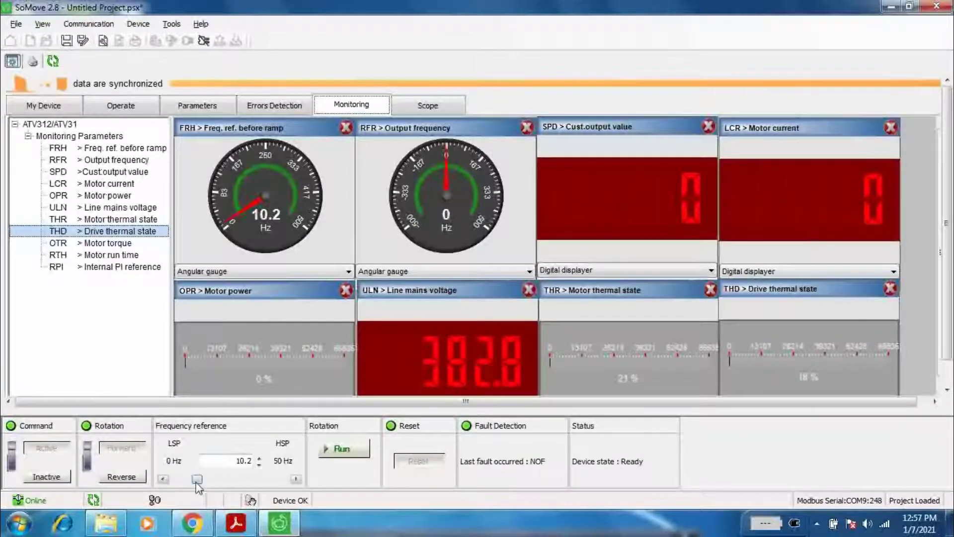
pyautogui.moveTo(197, 479); pyautogui.dragTo(174, 479)
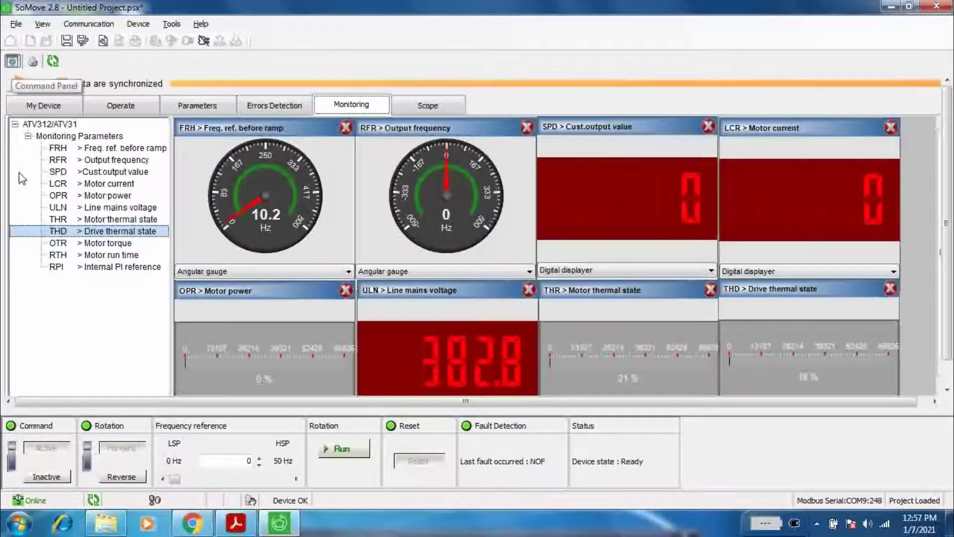
pyautogui.click(58, 478)
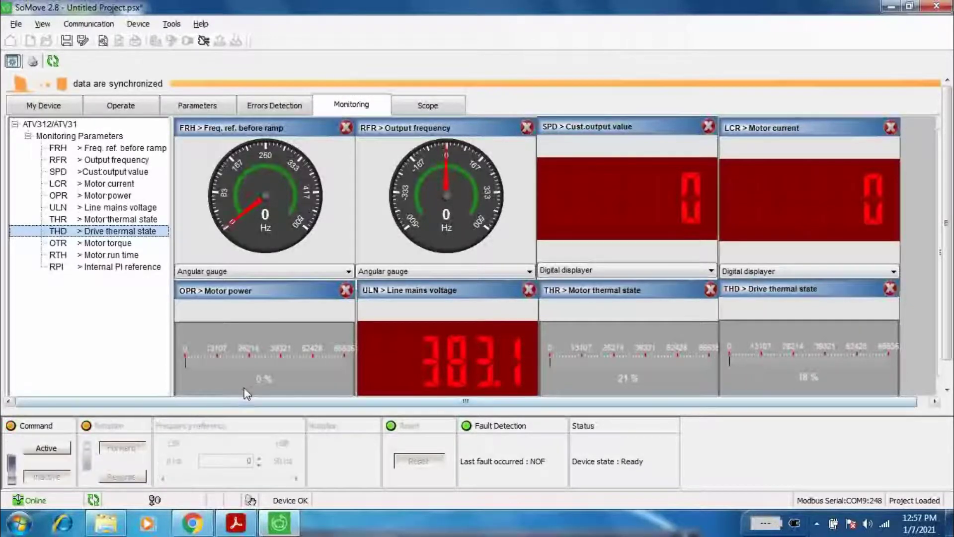
pyautogui.click(12, 61)
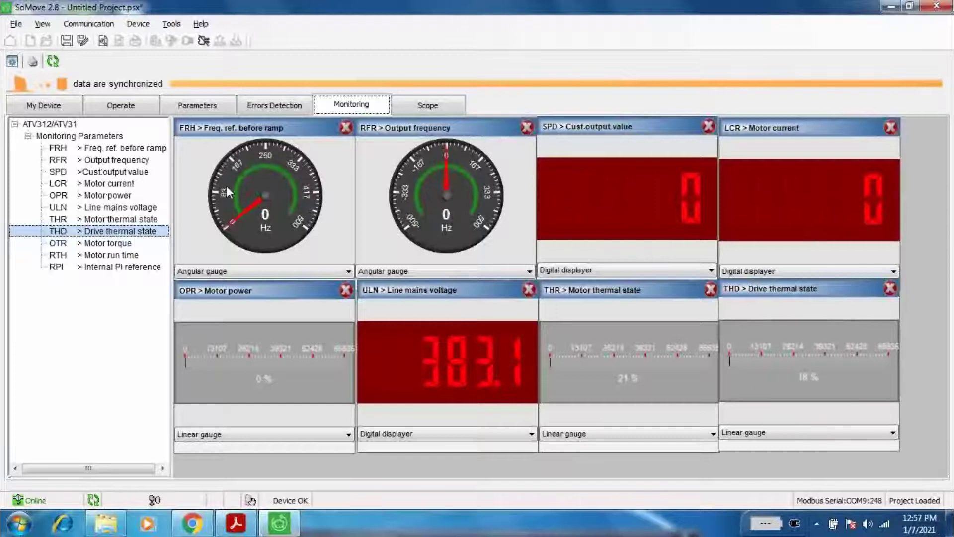
# Review the drive's parameters, error detection and operating values, and return to the monitoring gauges
pyautogui.click(197, 105)
pyautogui.click(268, 104)
pyautogui.click(119, 106)
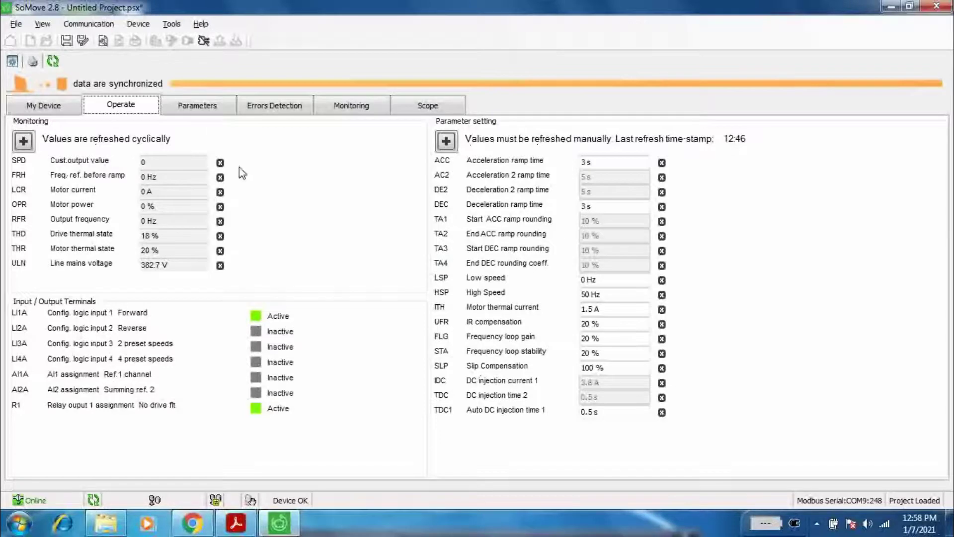
pyautogui.click(293, 110)
pyautogui.click(332, 110)
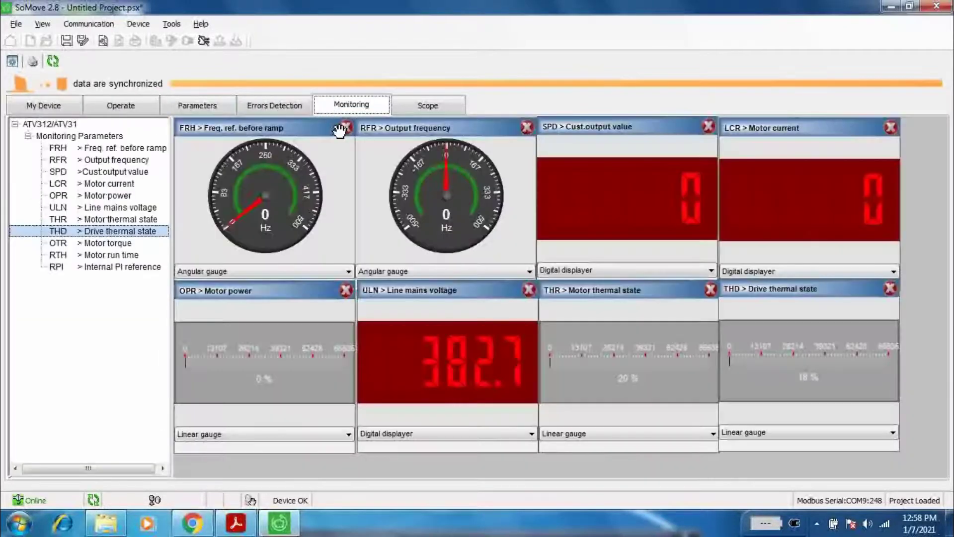